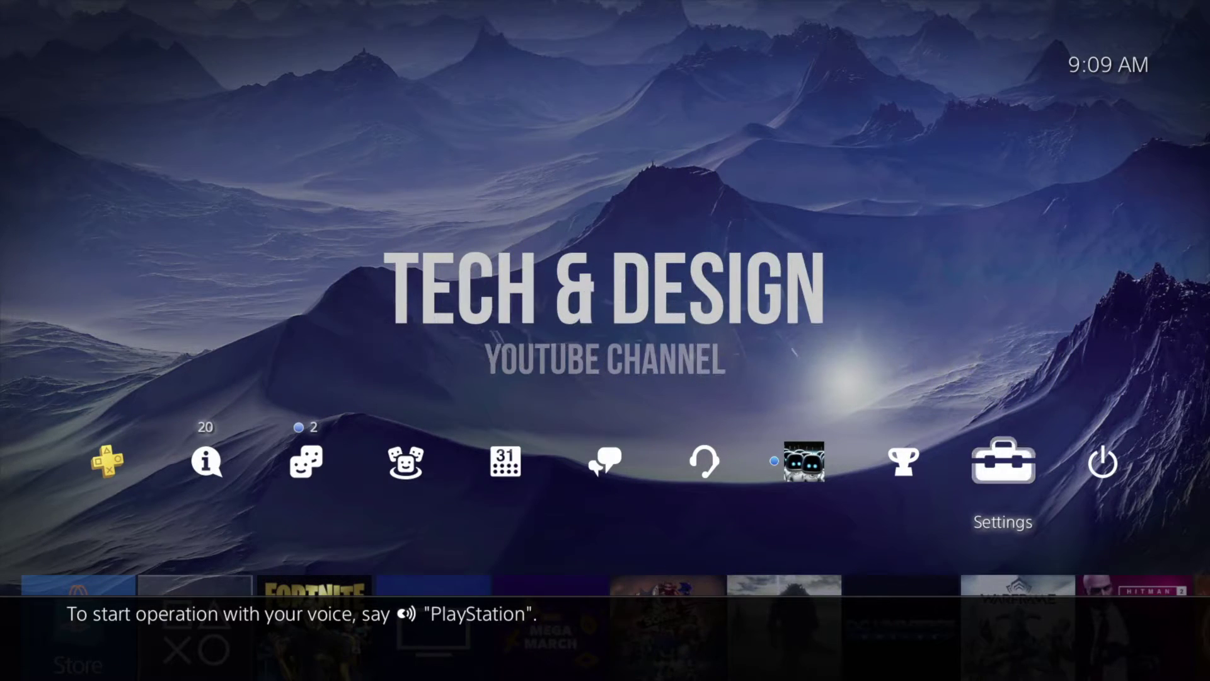
Go from the home screen into Settings and open the Themes page.
key("Left")
key("Left")
key("Left")
key("Left")
key("Left")
key("Right")
key("Right")
key("Right")
key("Right")
key("Right")
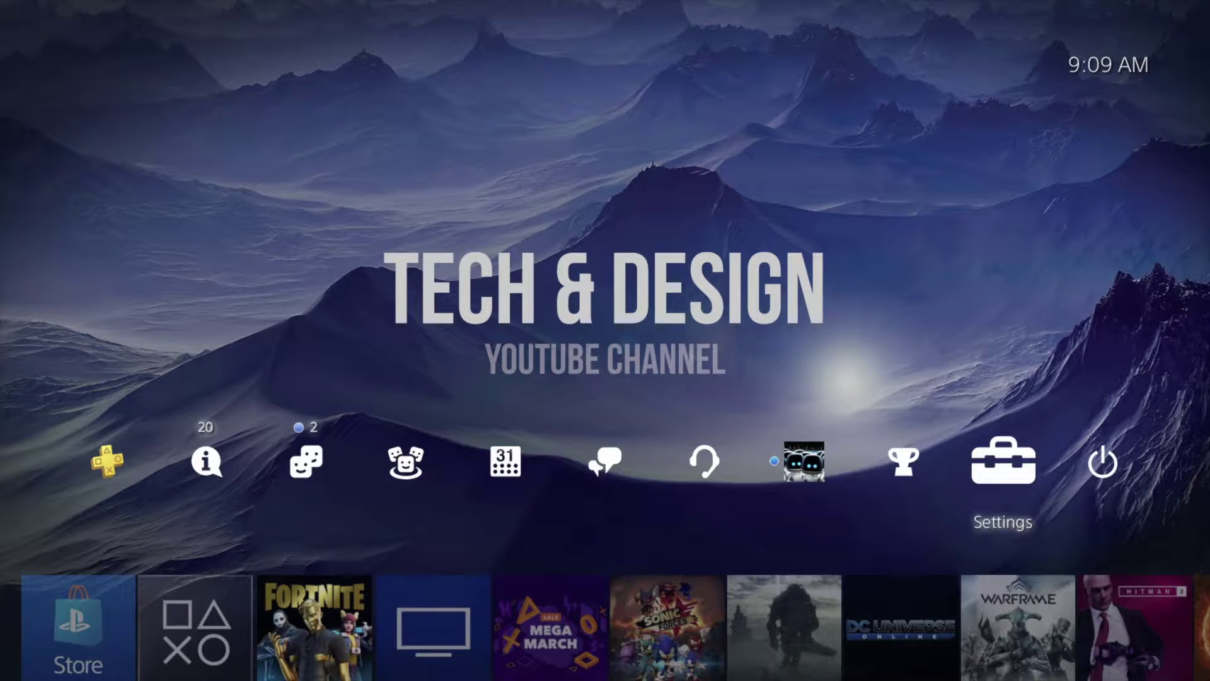
key("Return")
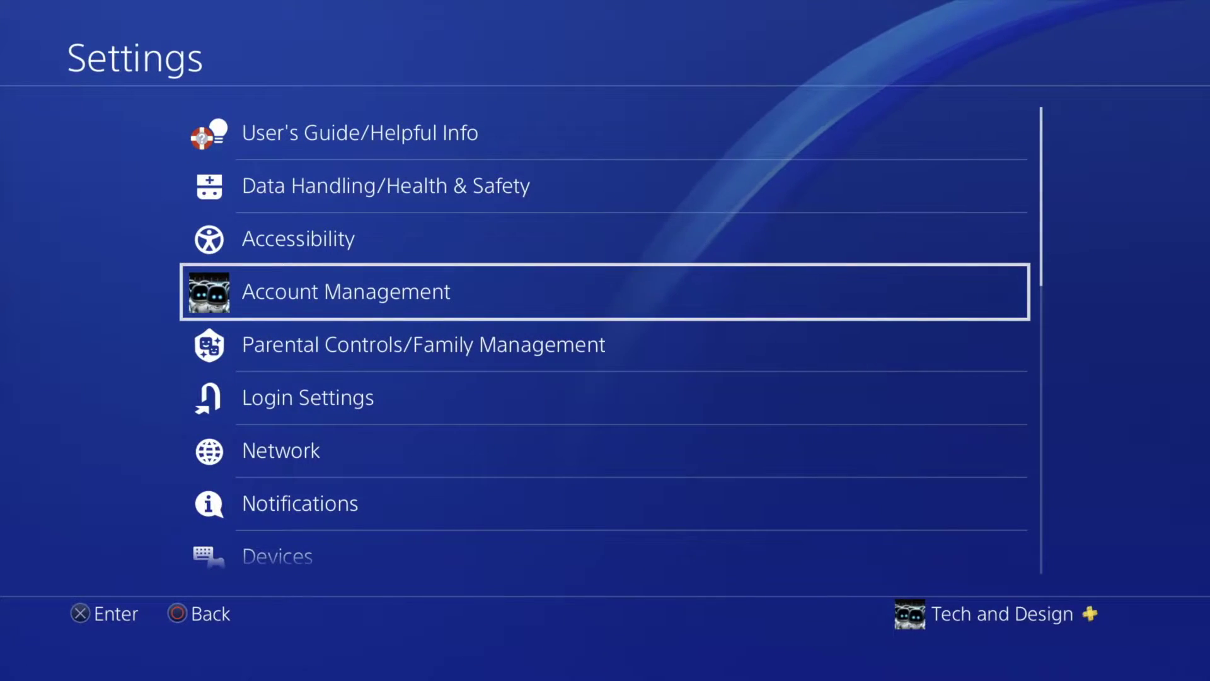
key("Down")
key("Down")
key("Down")
key("Down")
key("Down")
key("Down")
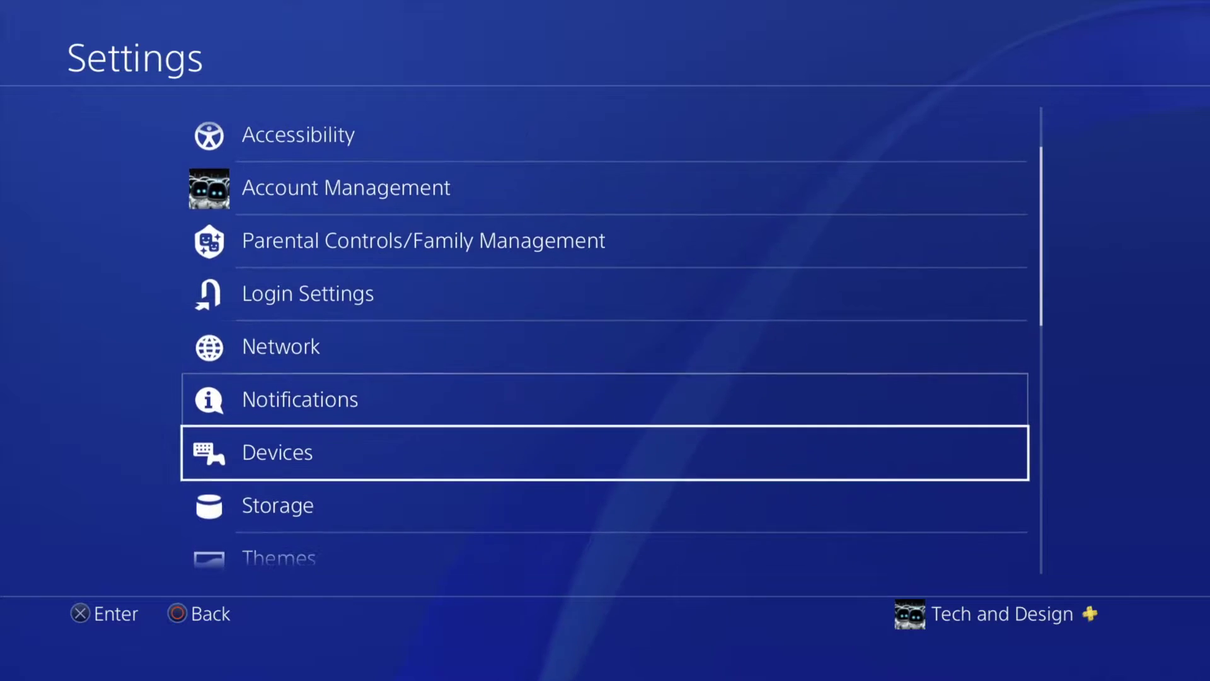
key("Down")
key("Return")
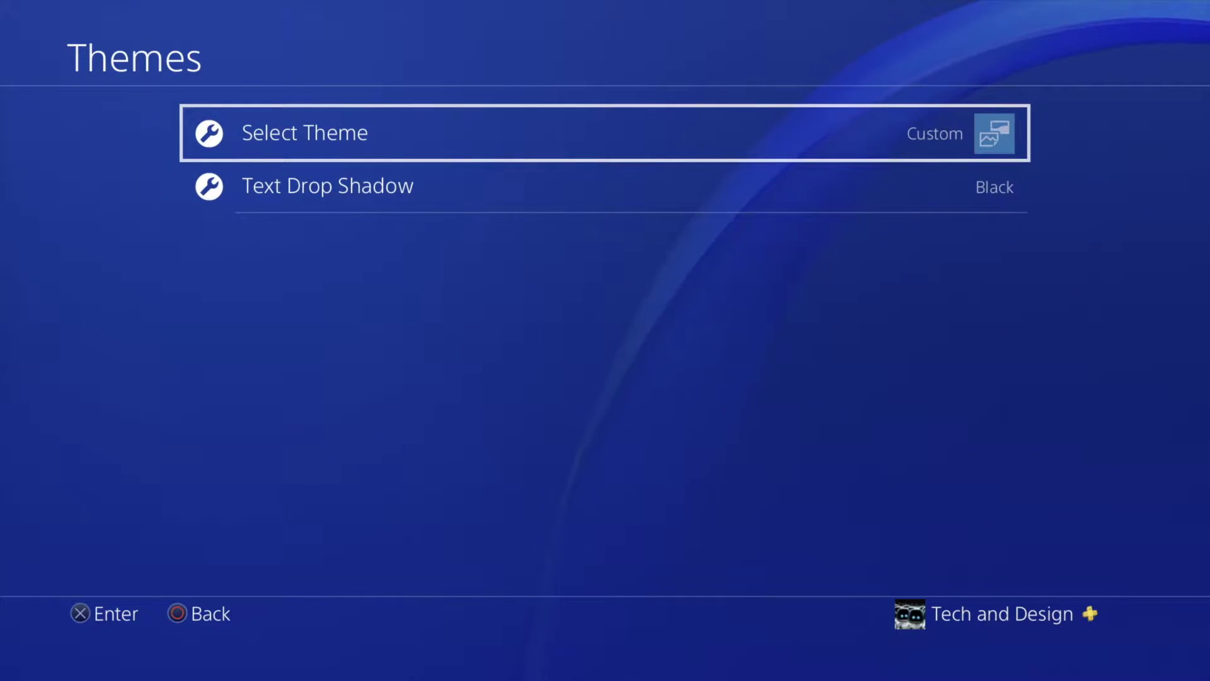
Open the theme gallery and preview the Particle theme's colour variants without applying.
key("Return")
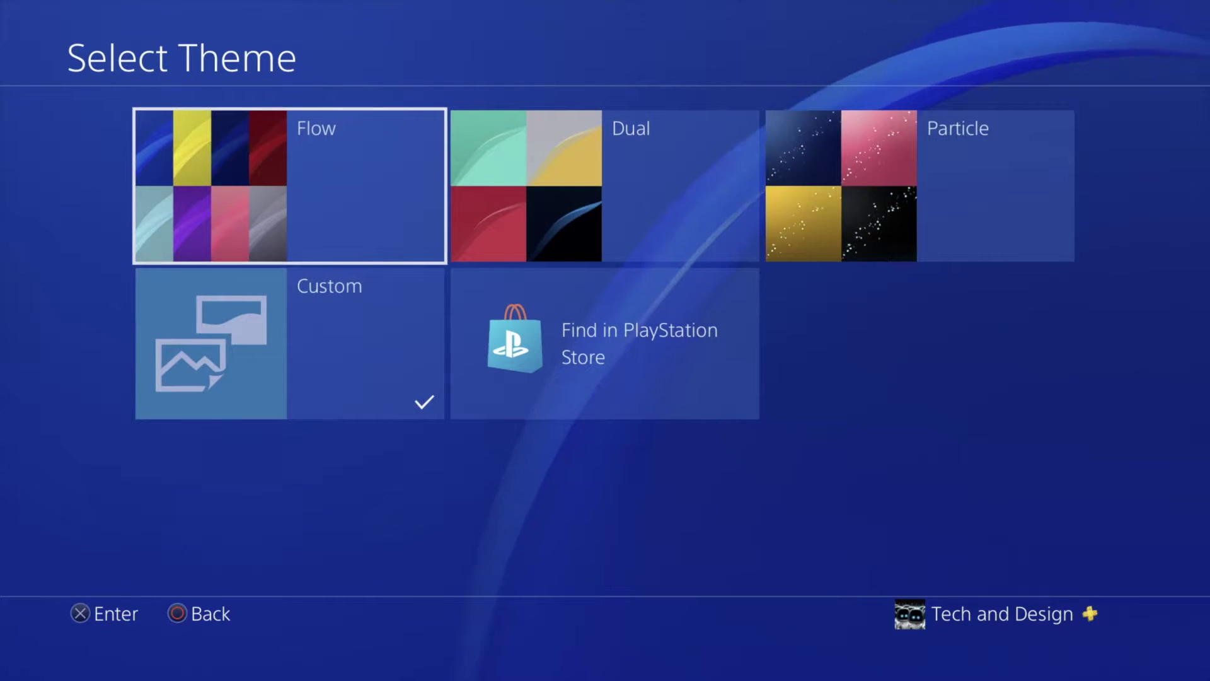
key("Right")
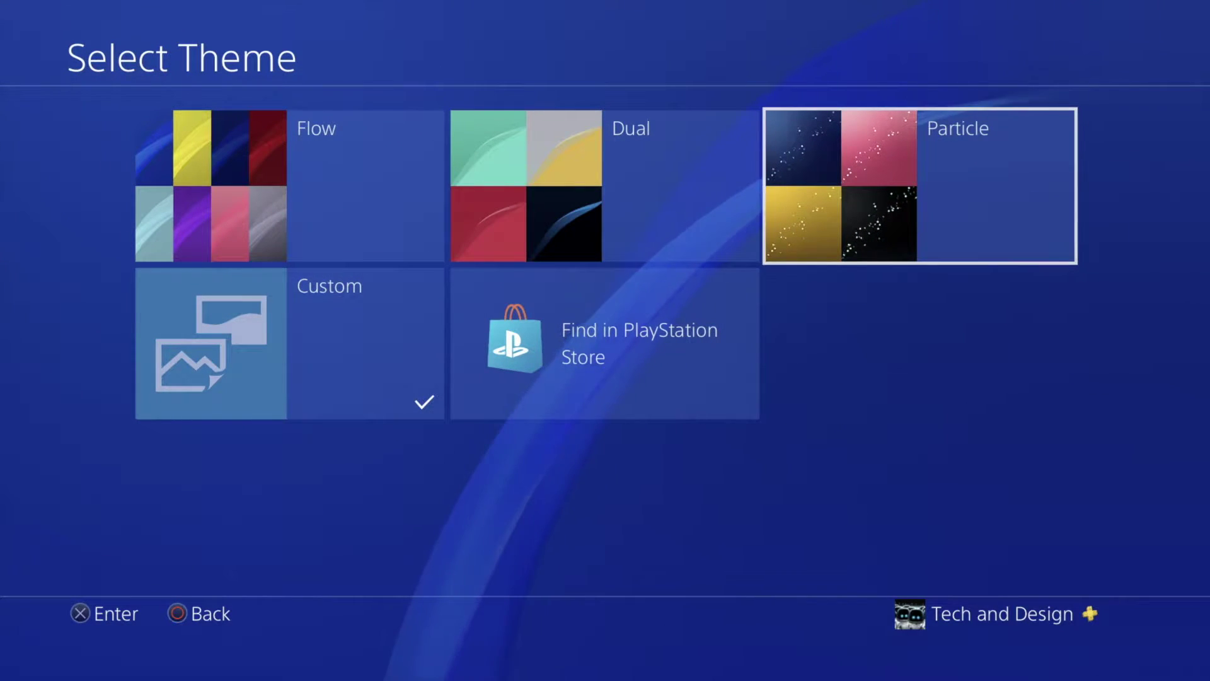
key("Return")
key("Right")
key("Right")
key("Right")
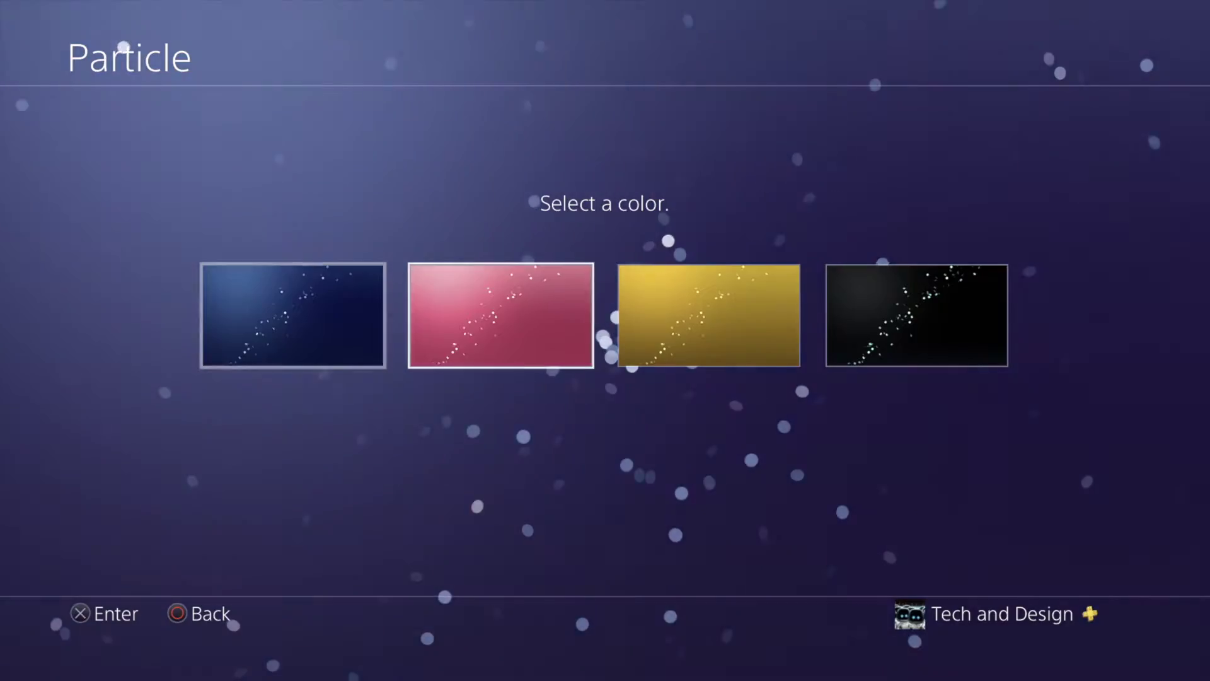
key("Left")
key("Left")
key("Left")
key("Escape")
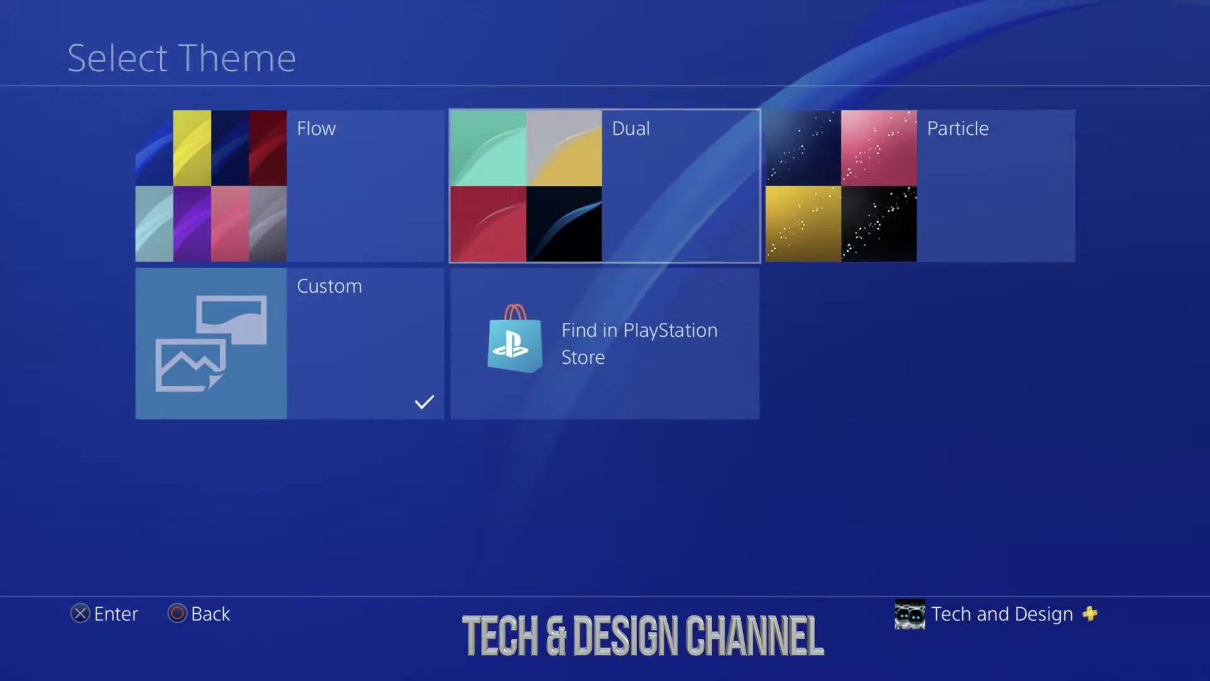
Preview the Dual theme's colour variants, returning to teal, without applying.
key("Return")
key("Right")
key("Right")
key("Right")
key("Left")
key("Left")
key("Left")
key("Escape")
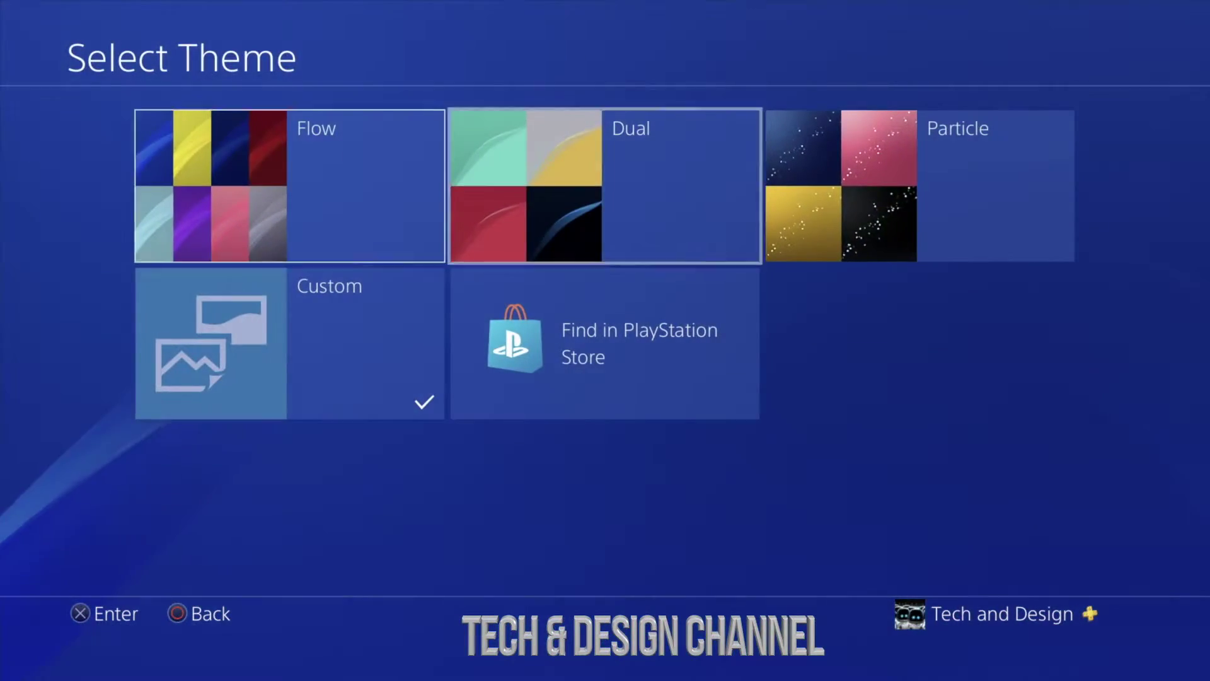
Preview the Flow theme in yellow, purple and blue without applying any.
key("Left")
key("Return")
key("Right")
key("Right")
key("Right")
key("Down")
key("Left")
key("Left")
key("Left")
key("Up")
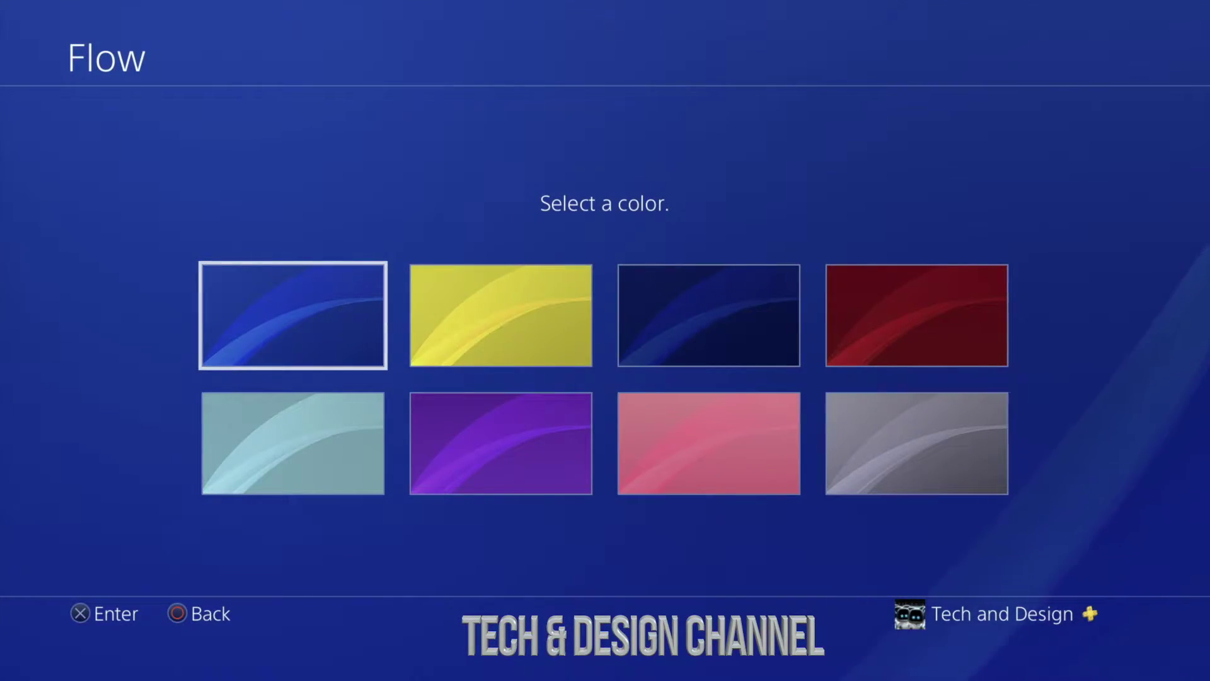
key("Escape")
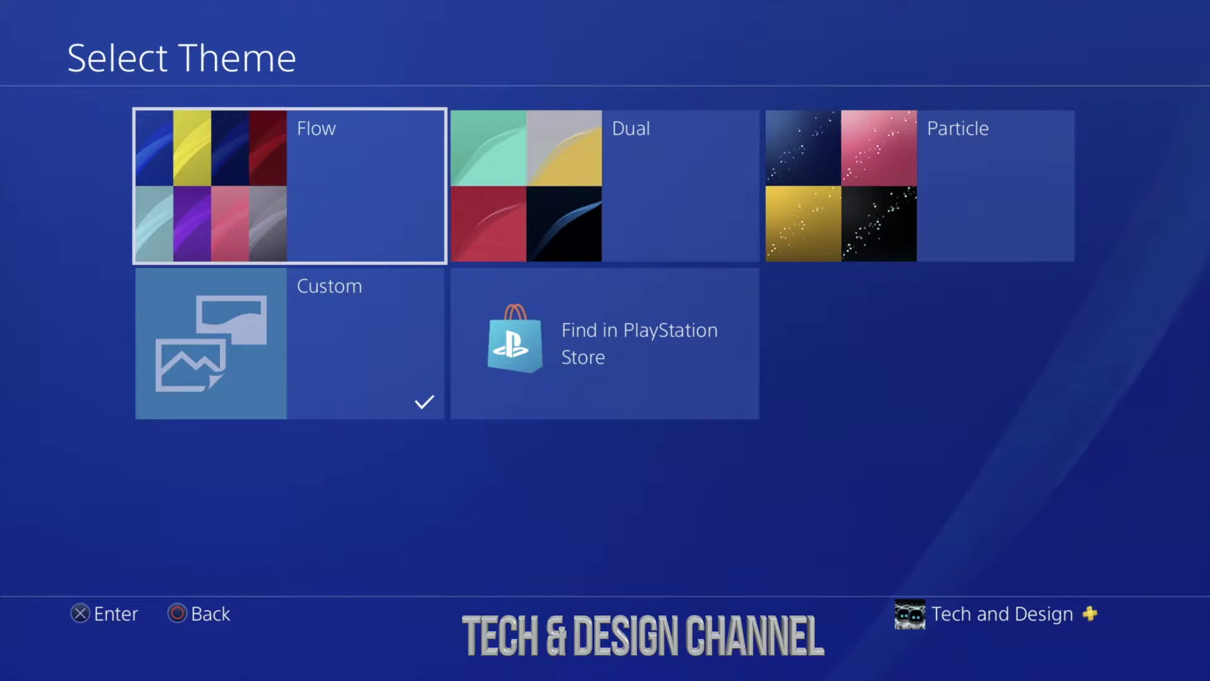
key("Down")
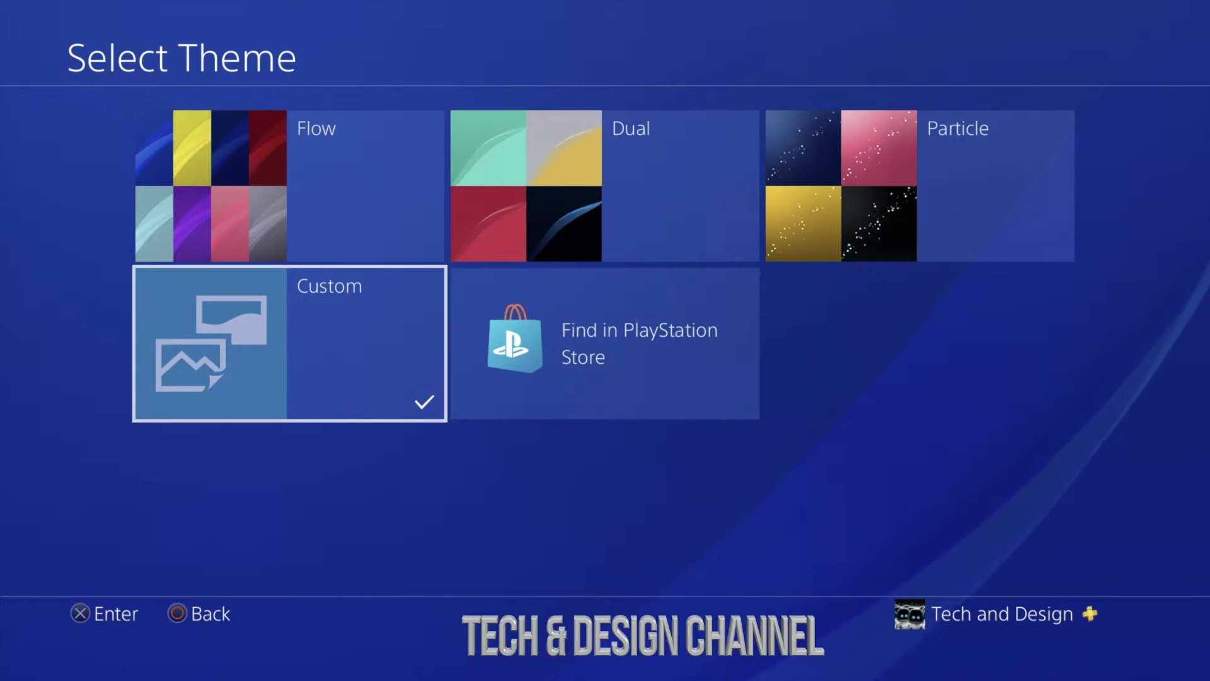
Start choosing a Custom theme image and browse the All screenshots folder on System Storage.
key("Return")
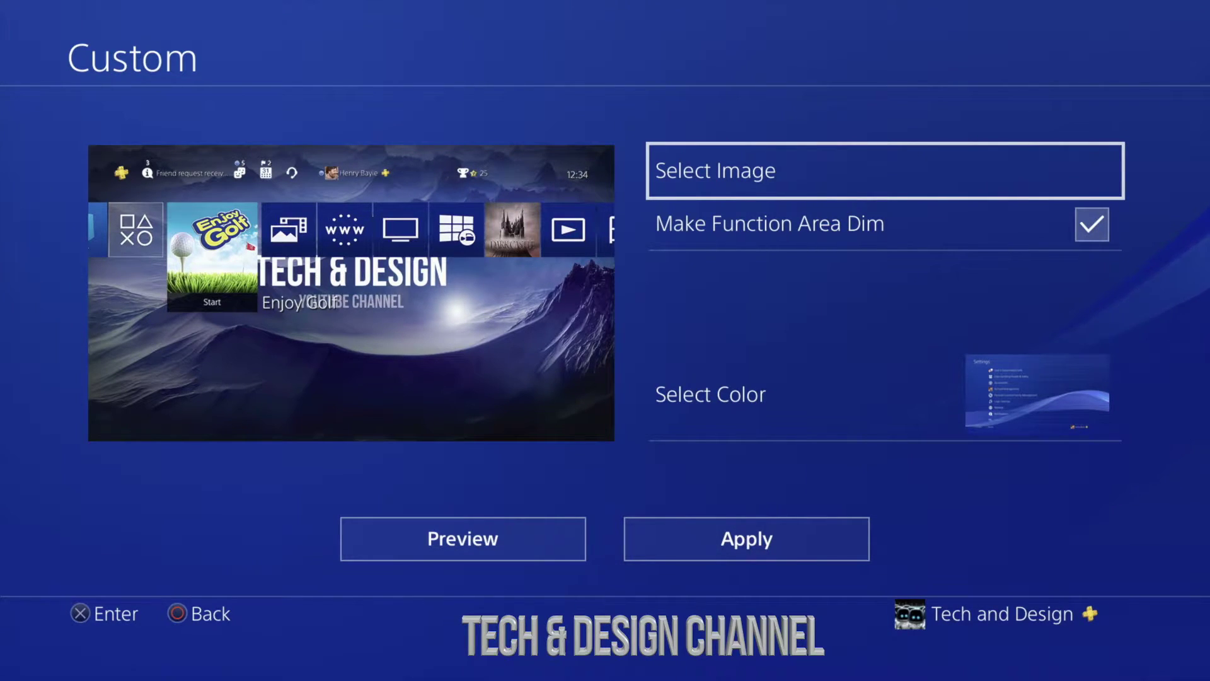
key("Return")
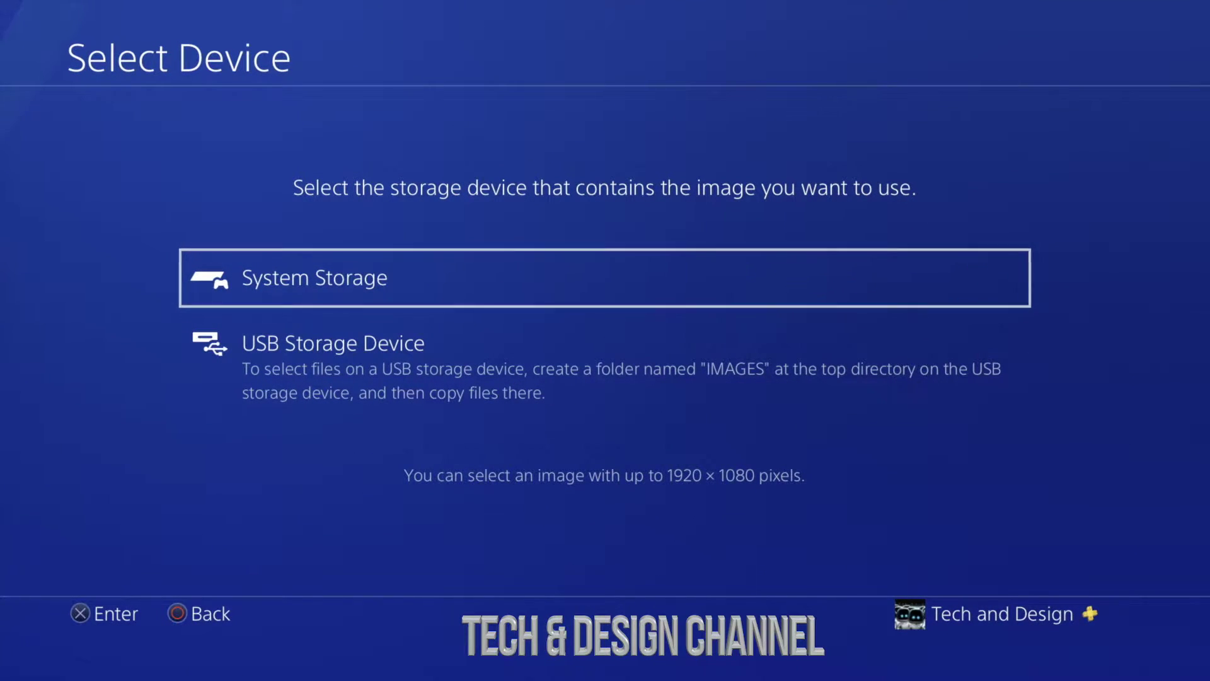
key("Return")
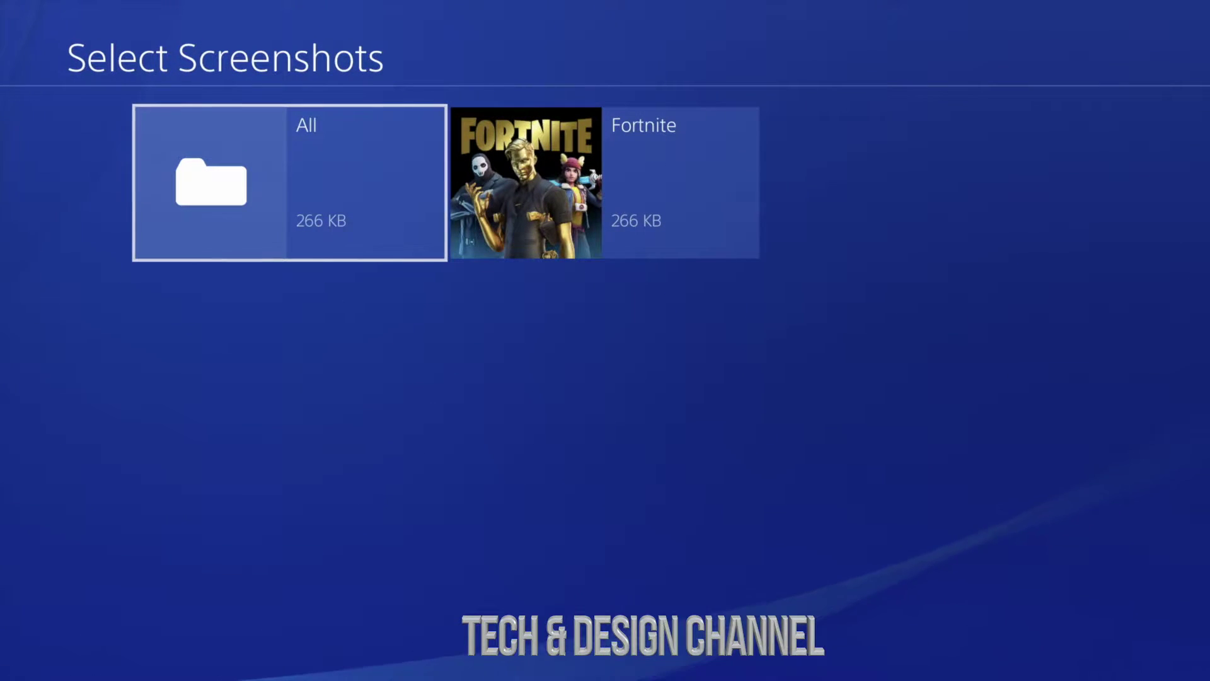
key("Right")
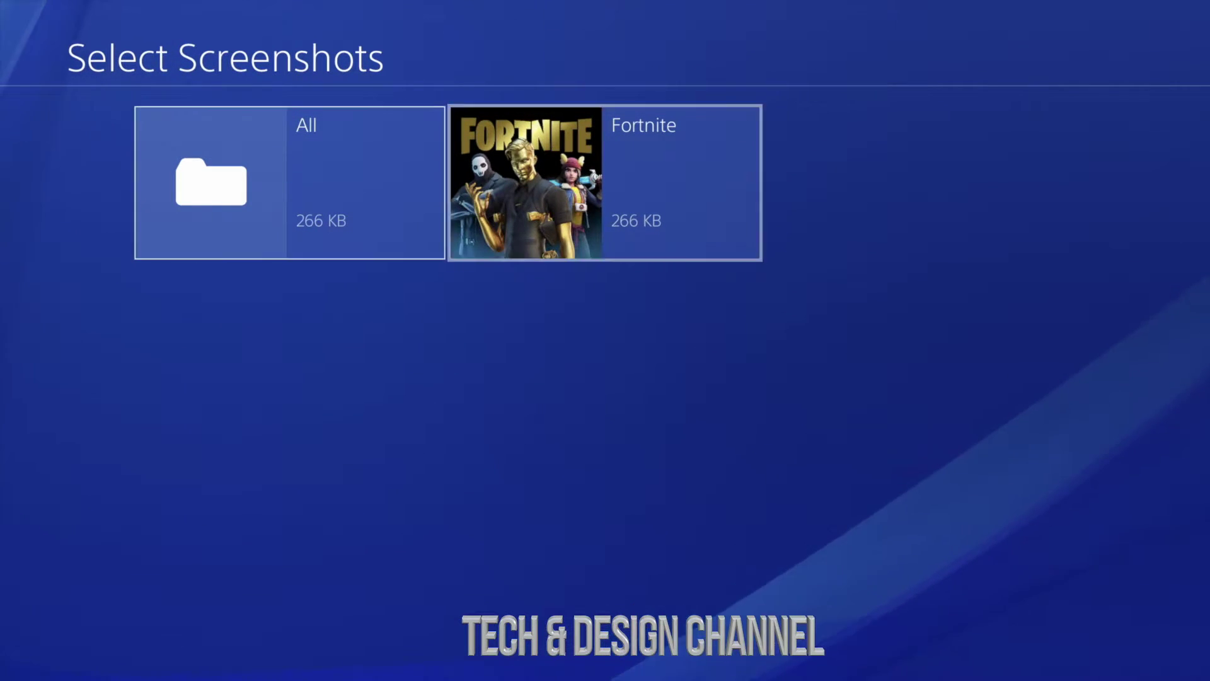
key("Left")
key("Return")
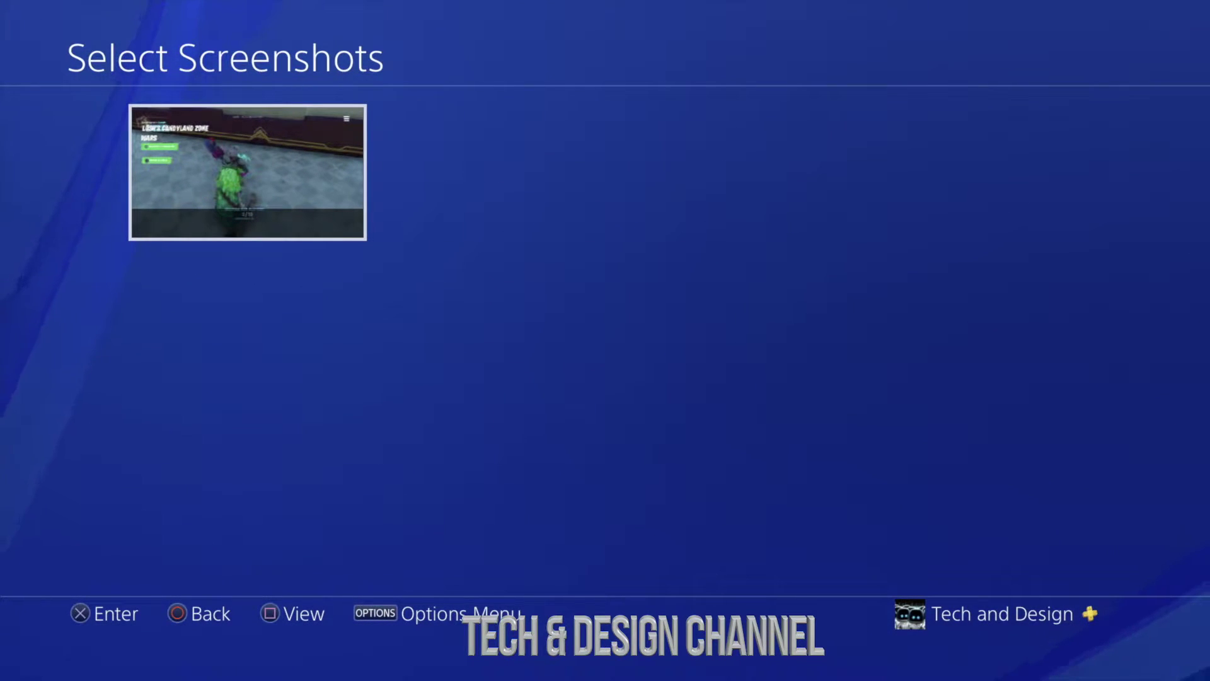
Back out to the device choice and try USB Storage Device as the image source.
key("Escape")
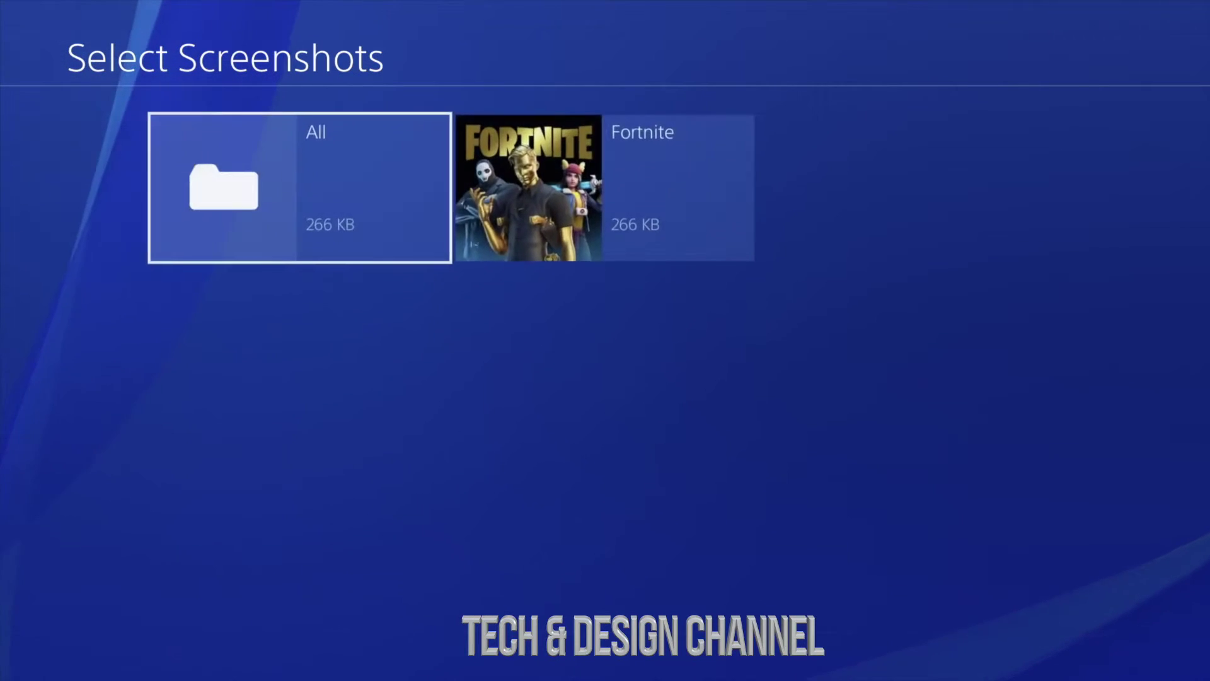
key("Escape")
key("Down")
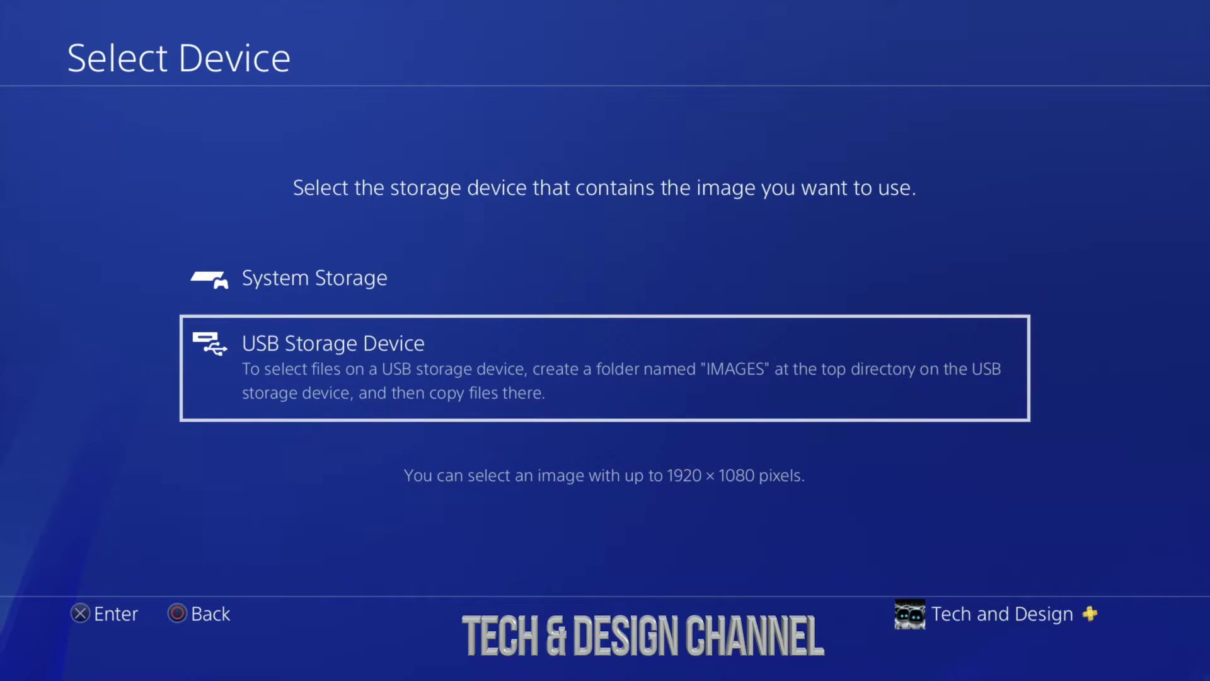
key("Return")
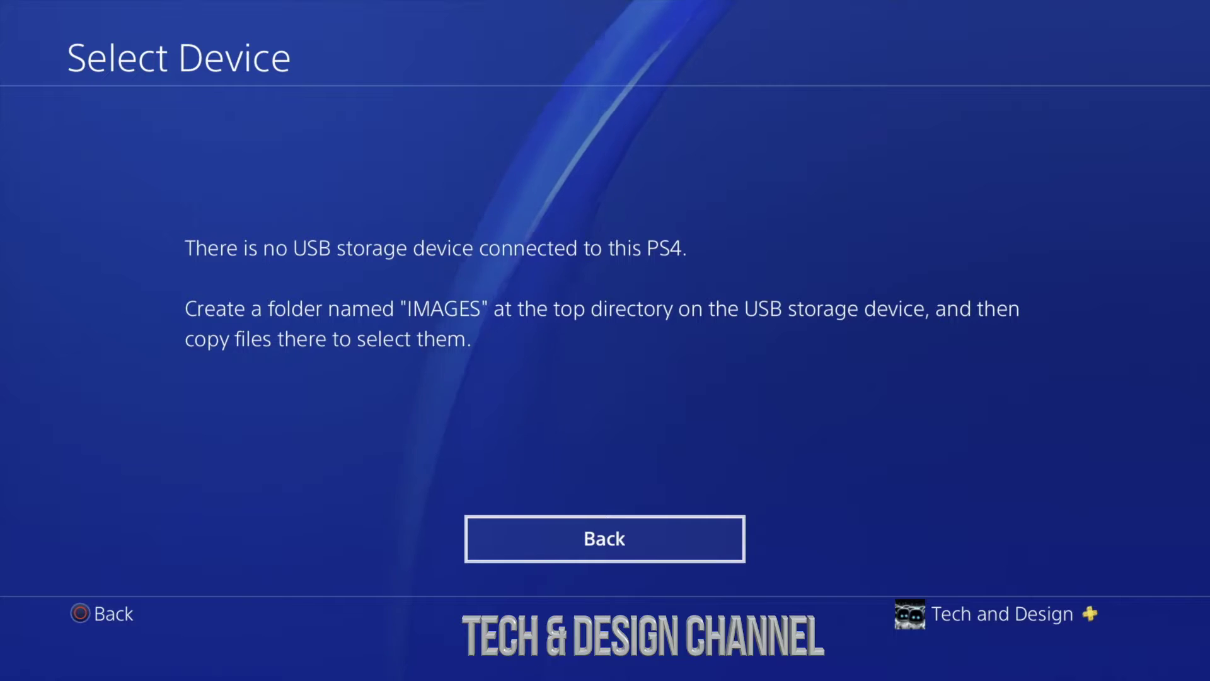
key("Return")
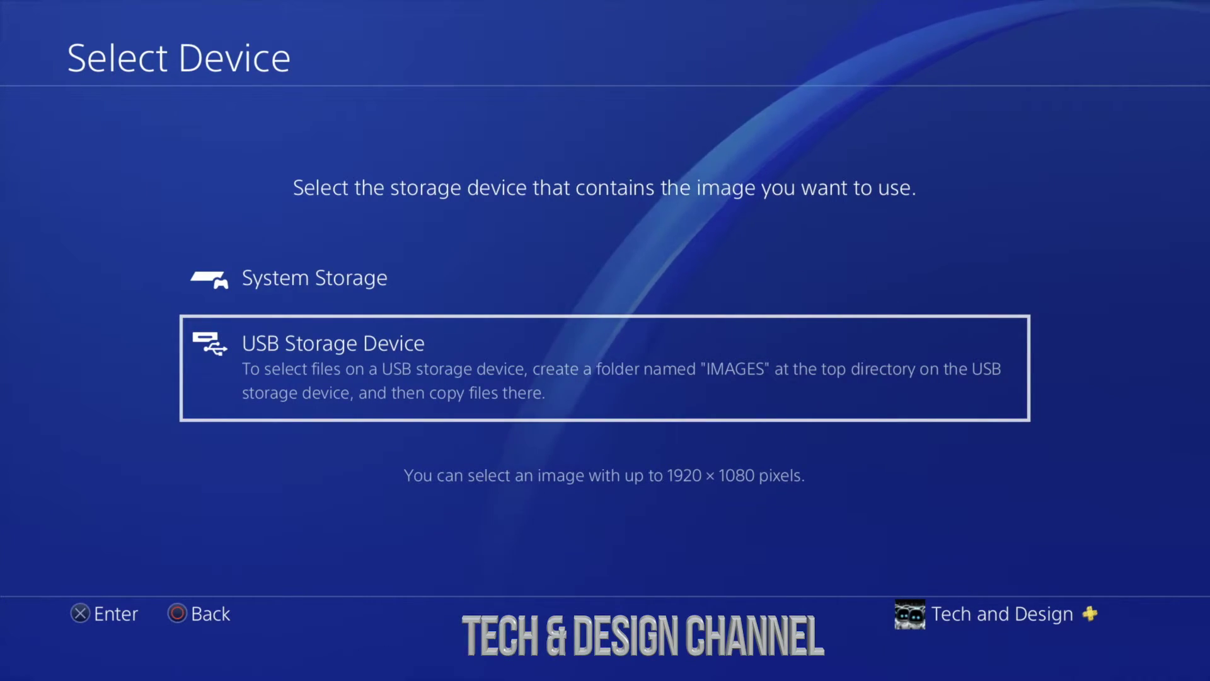
Reopen System Storage's All screenshots, then leave without picking an image to return to Custom settings.
key("Up")
key("Return")
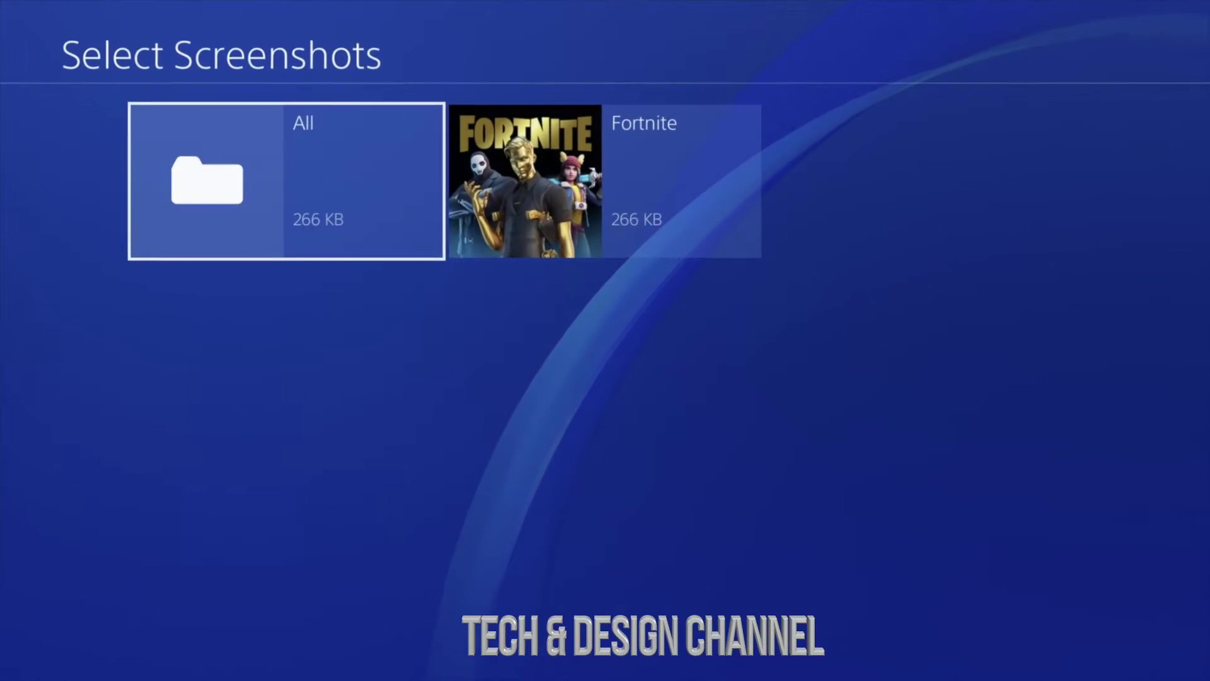
key("Return")
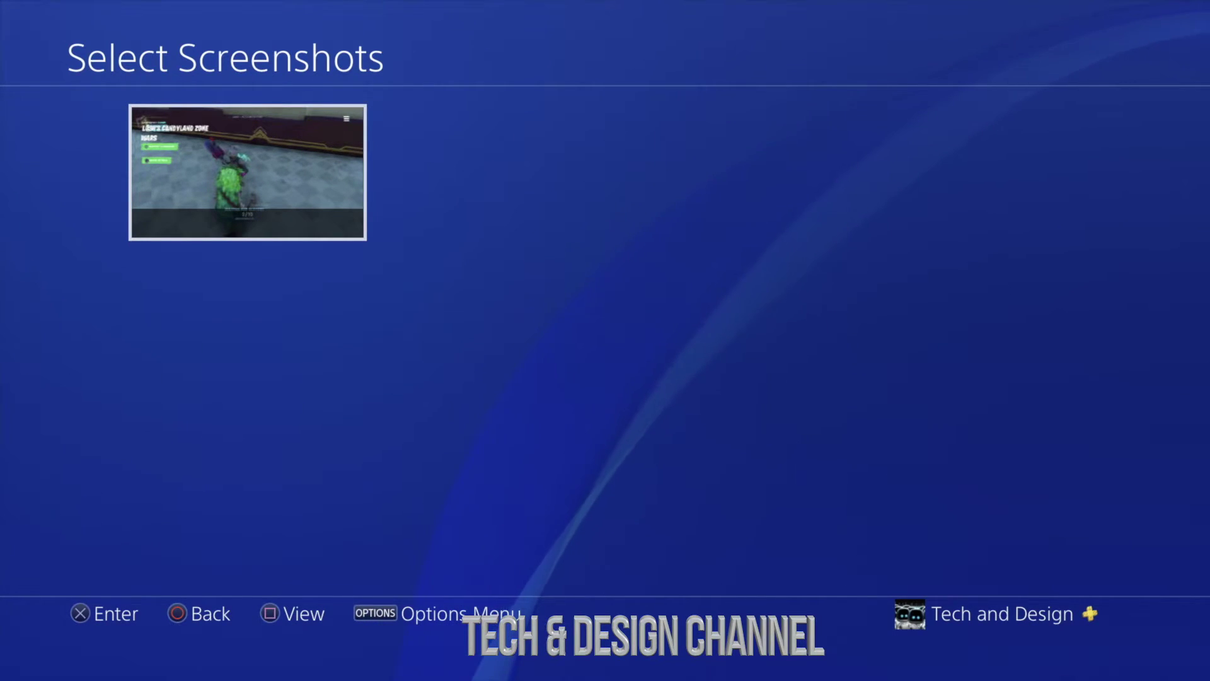
key("Escape")
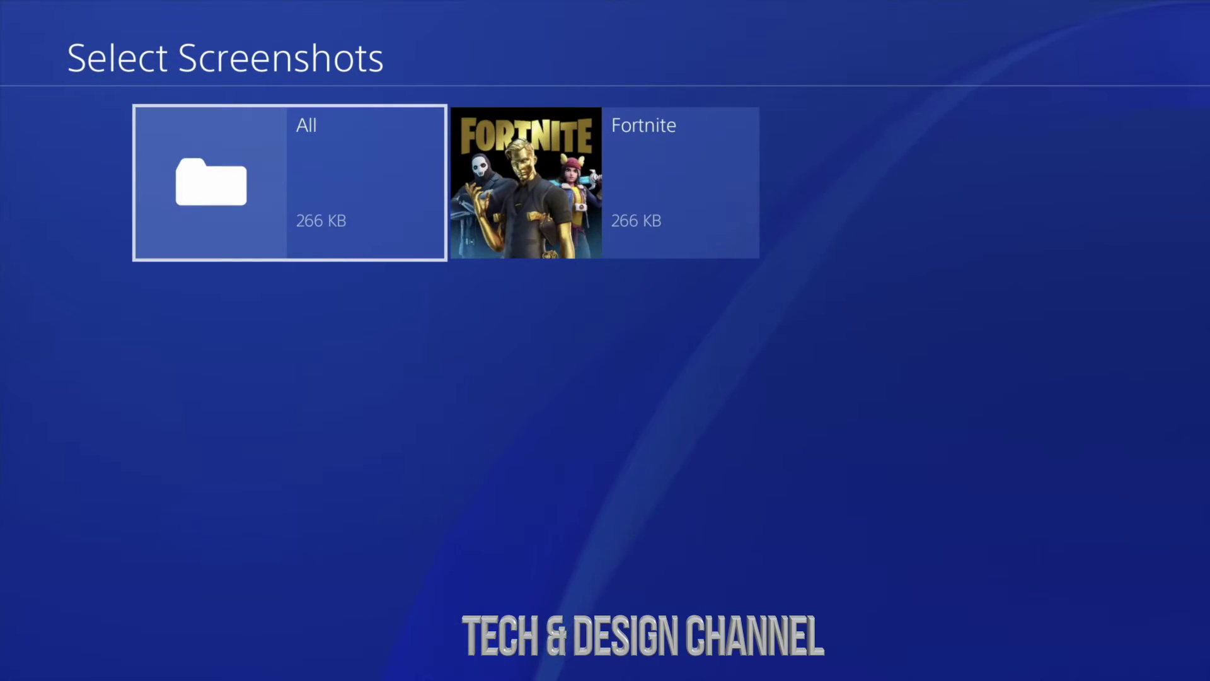
key("Escape")
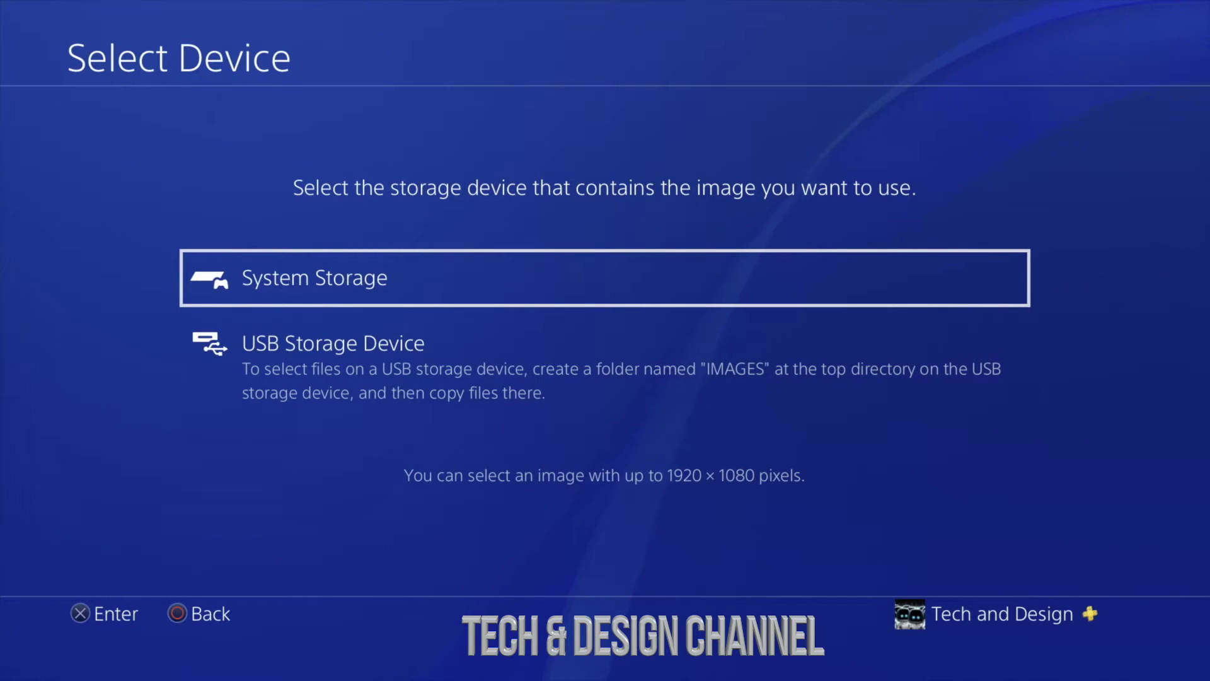
key("Escape")
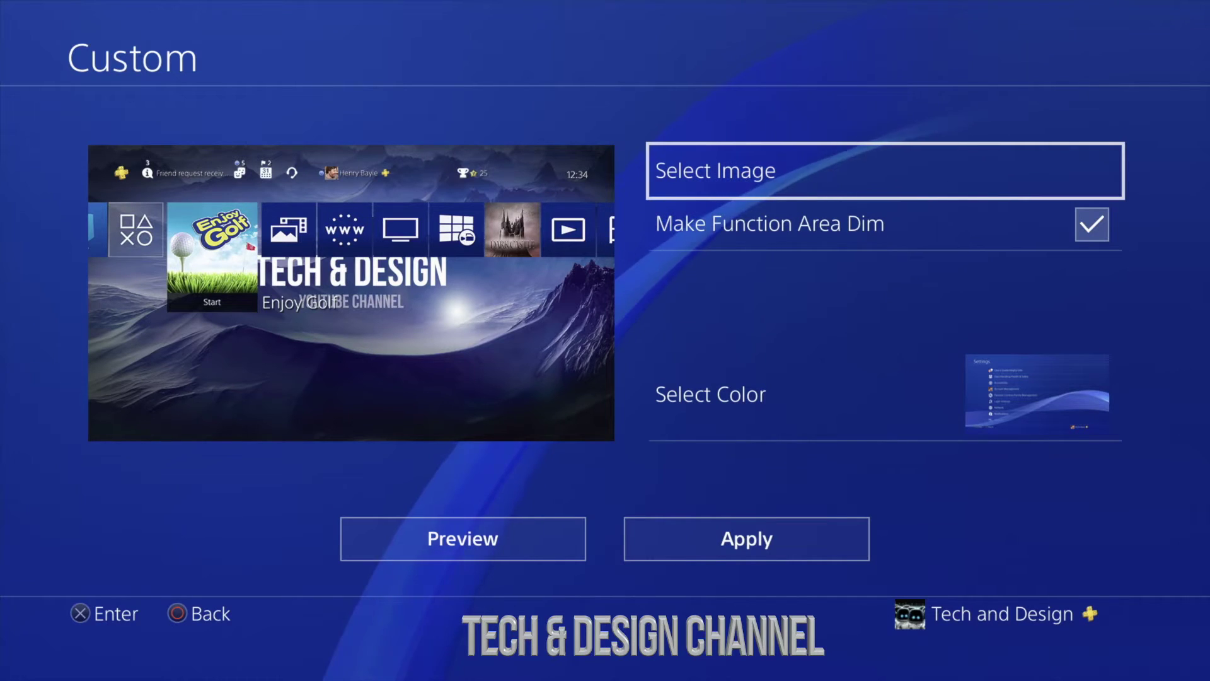
Preview dark blue, pink, light blue and grey background colours, leaving the colour unchanged.
key("Down")
key("Down")
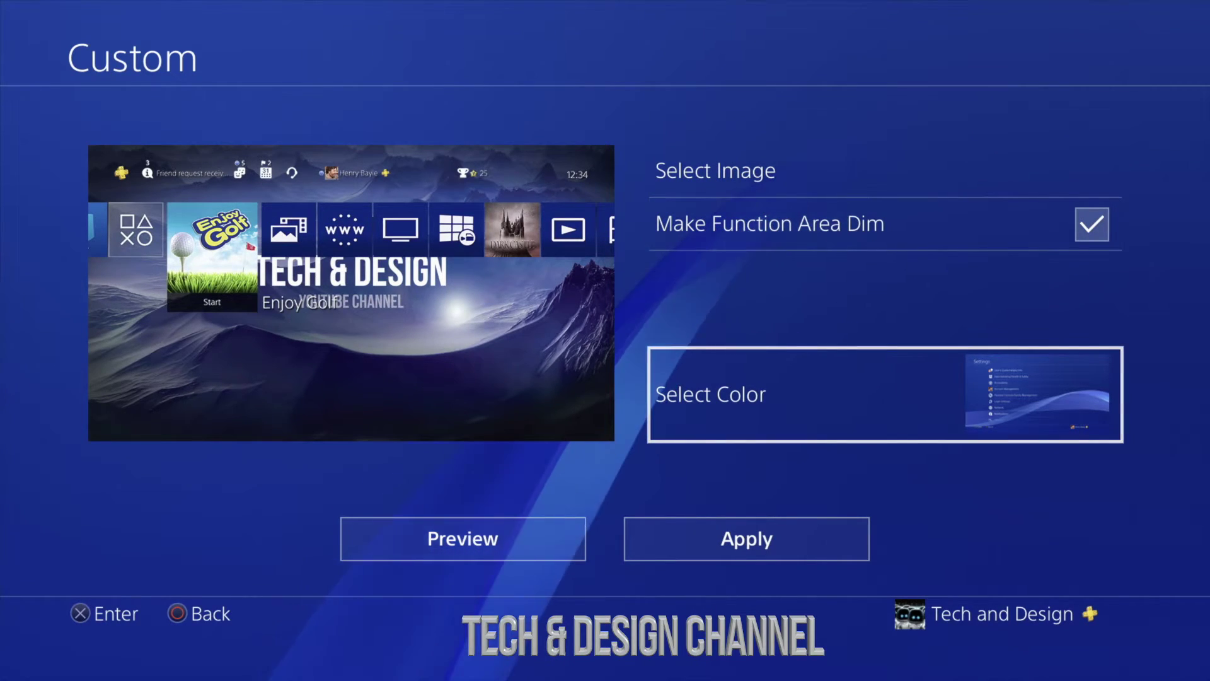
key("Return")
key("Right")
key("Right")
key("Down")
key("Right")
key("Left")
key("Up")
key("Down")
key("Left")
key("Left")
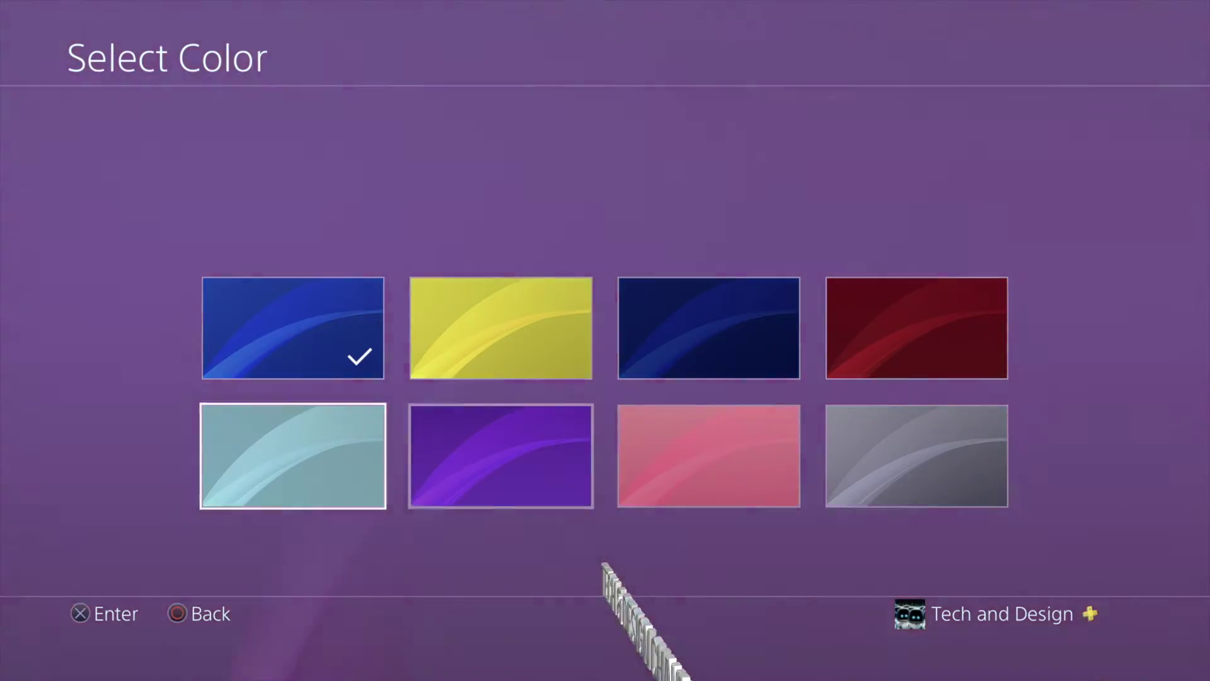
key("Right")
key("Right")
key("Right")
key("Escape")
key("Escape")
Look over Flow, Dual and Particle in the theme list and highlight Find in PlayStation Store.
key("Up")
key("Right")
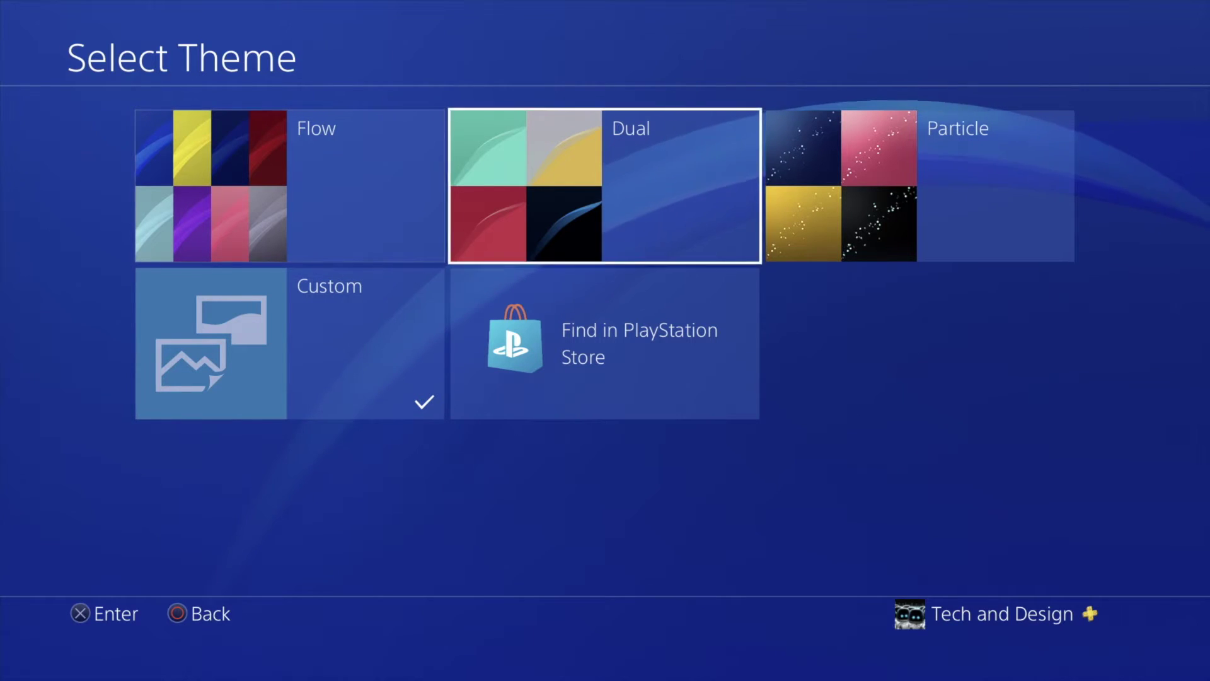
key("Right")
key("Left")
key("Left")
key("Down")
key("Right")
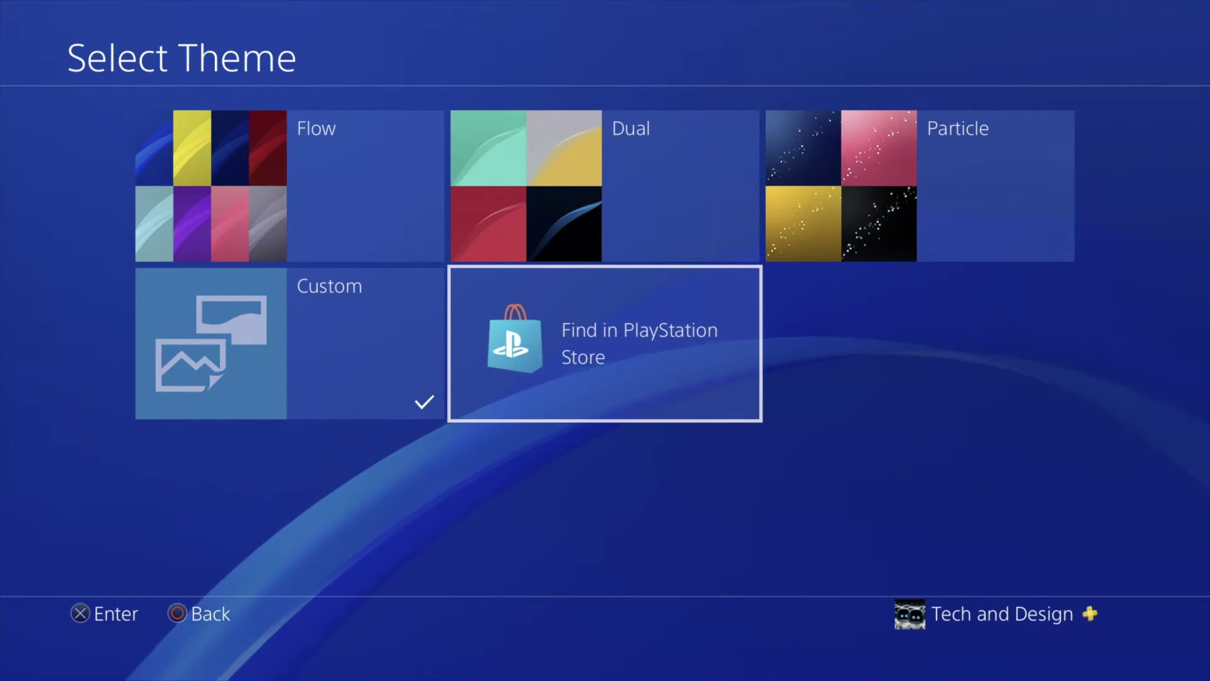
Open the PlayStation Store themes and scroll through listings such as Sekiro and Abot Revenge.
key("Return")
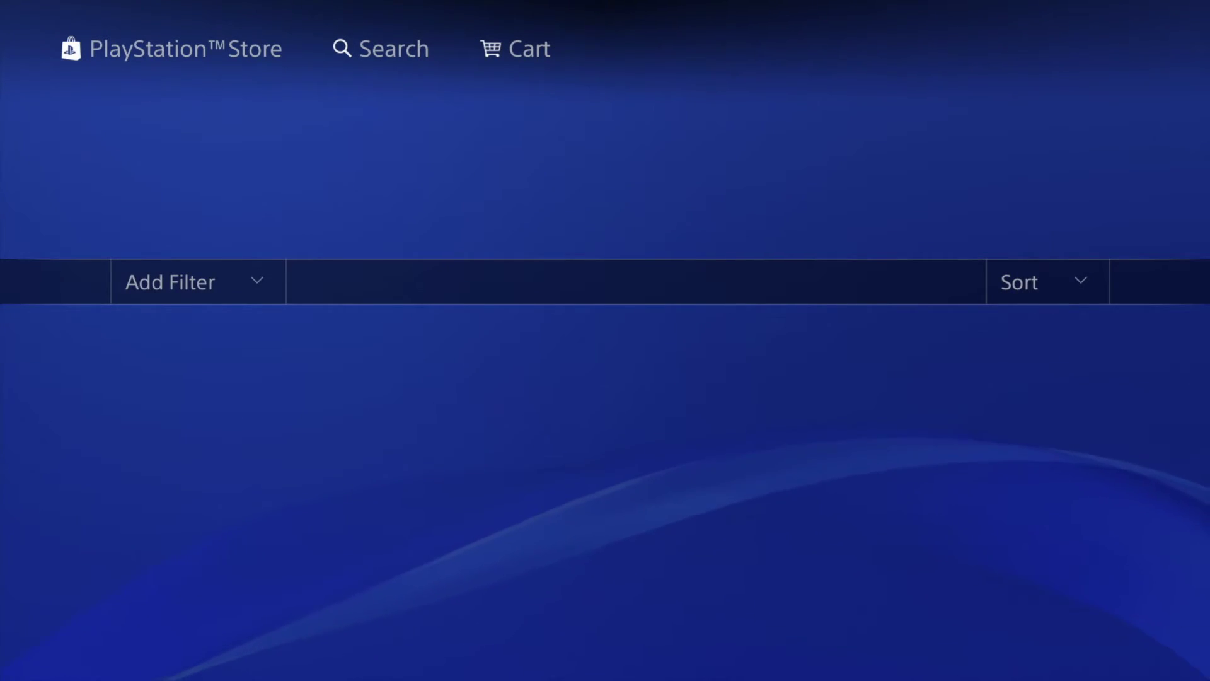
key("Right")
key("Right")
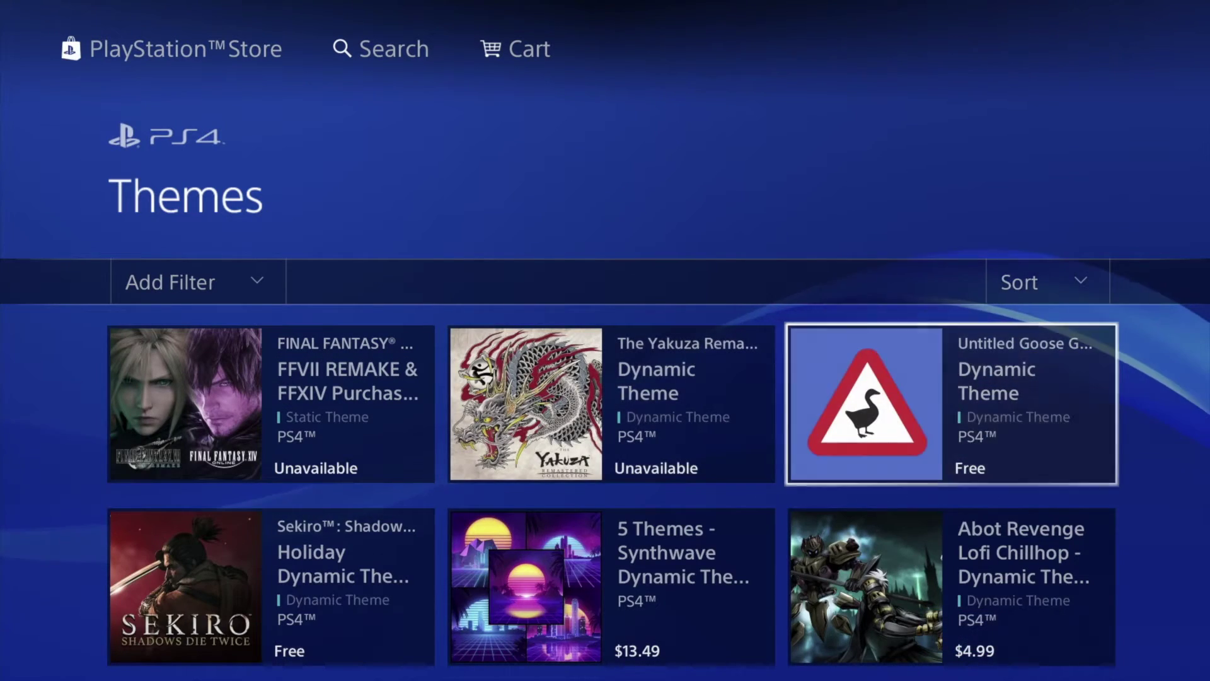
key("Down")
key("Left")
key("Left")
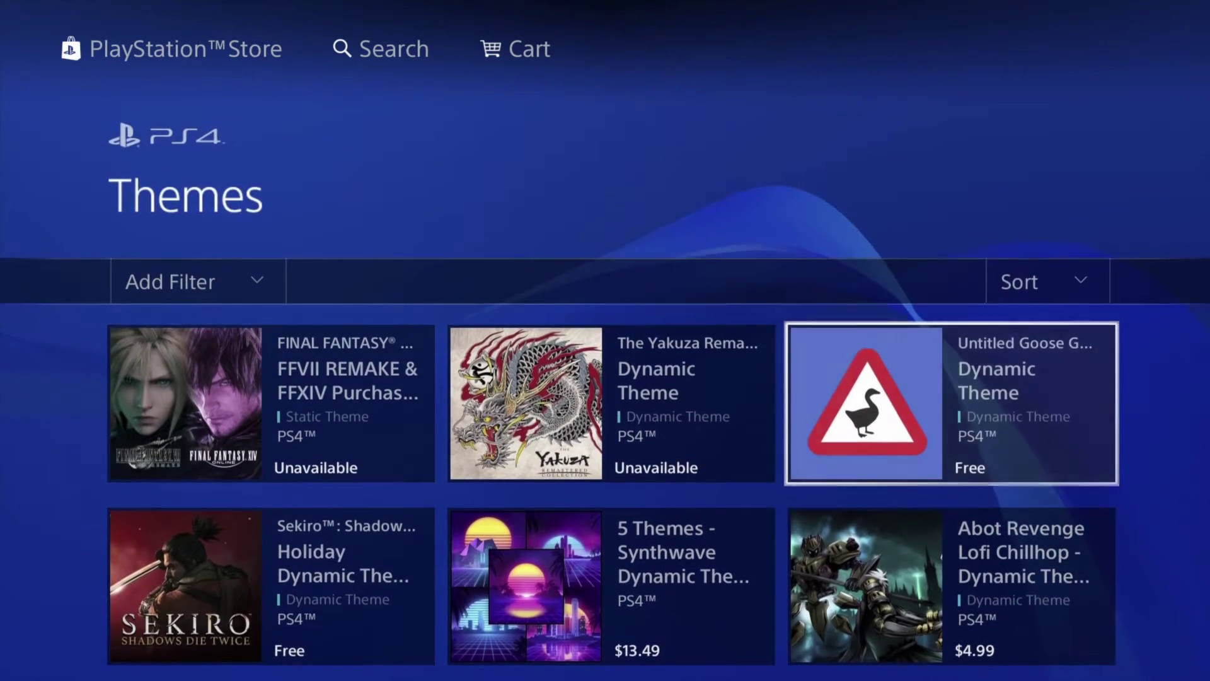
key("Down")
key("Down")
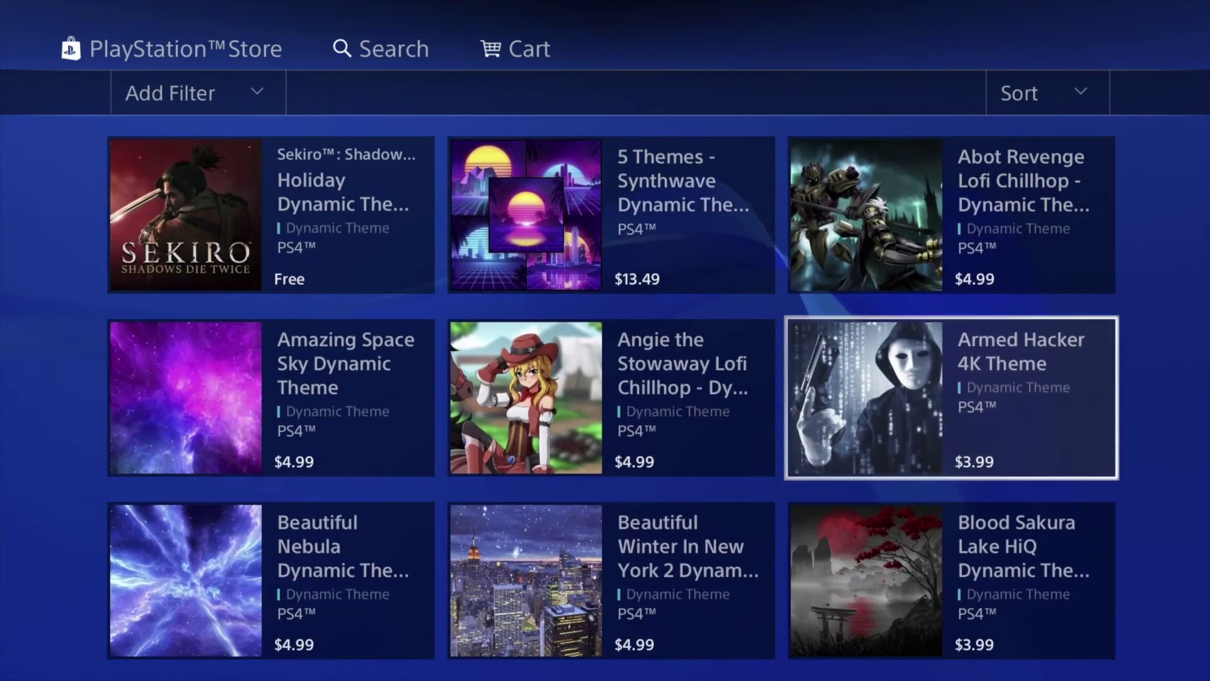
key("Left")
key("Down")
key("Down")
key("Down")
key("Down")
key("Down")
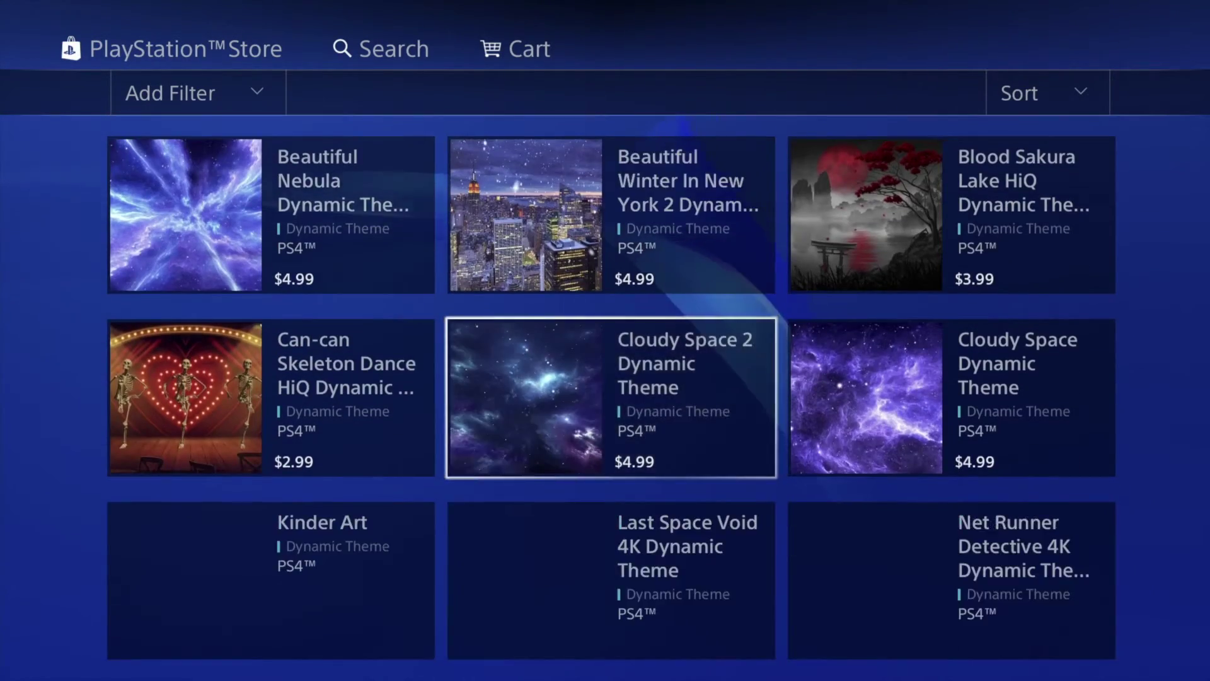
key("Down")
key("Down")
key("Down")
key("Down")
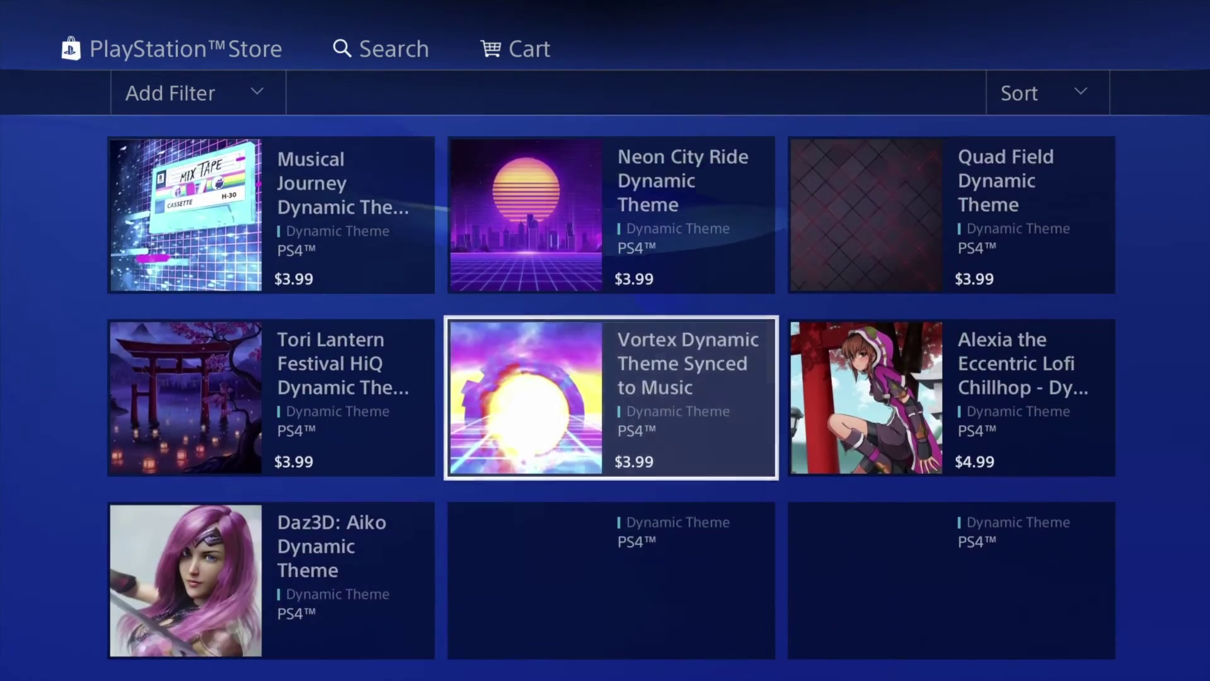
key("Down")
key("Down")
key("Down")
key("Down")
key("Down")
key("Down")
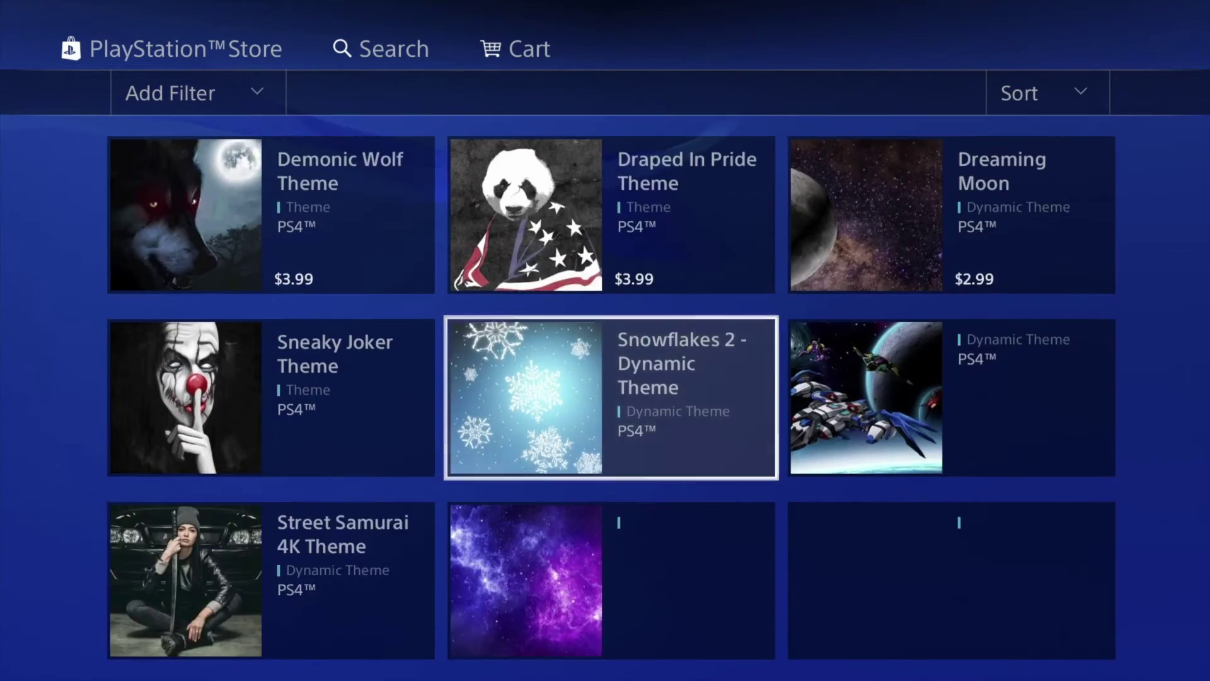
key("Down")
key("Down")
key("Down")
key("Down")
key("Down")
key("Down")
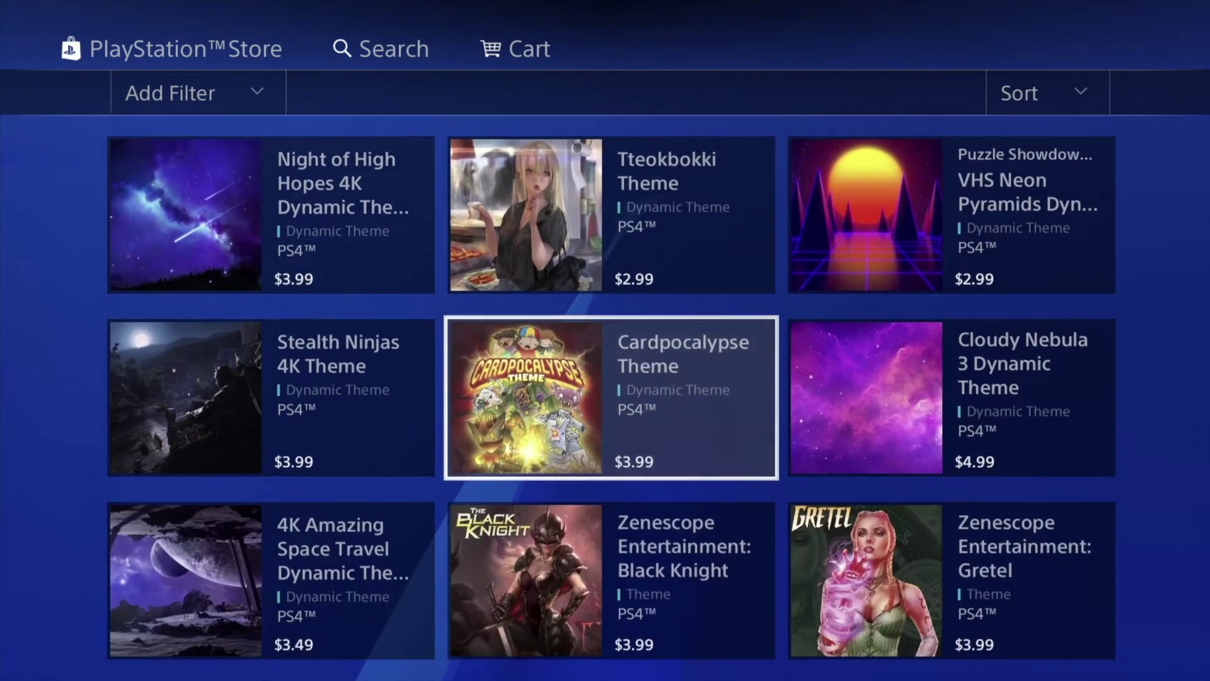
key("Up")
key("Up")
key("Up")
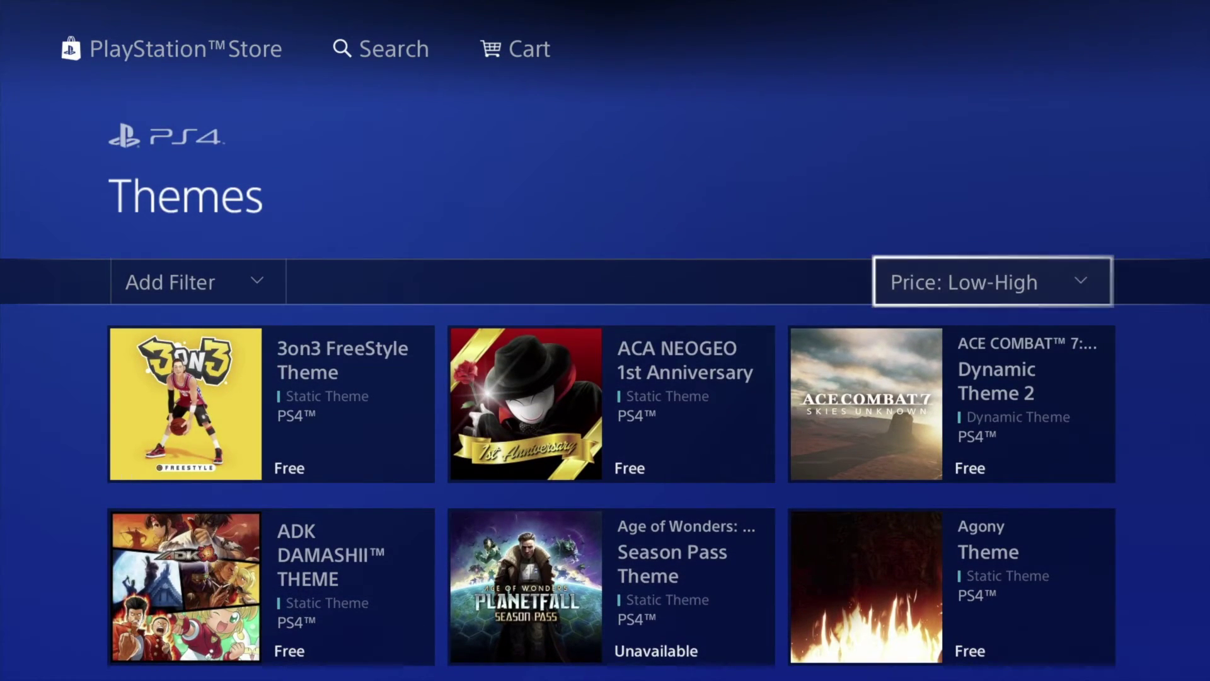
Sort the themes by Price: Low-High and browse the cheapest, including Black Ops III and Dead Zone.
key("Return")
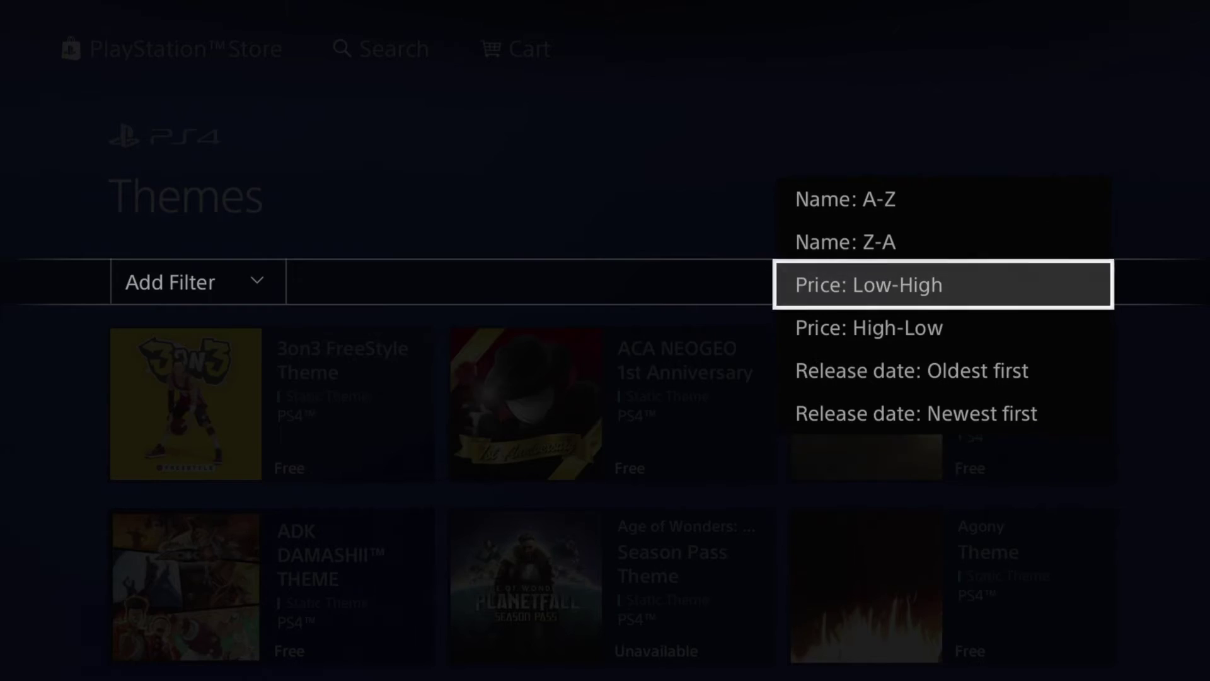
key("Return")
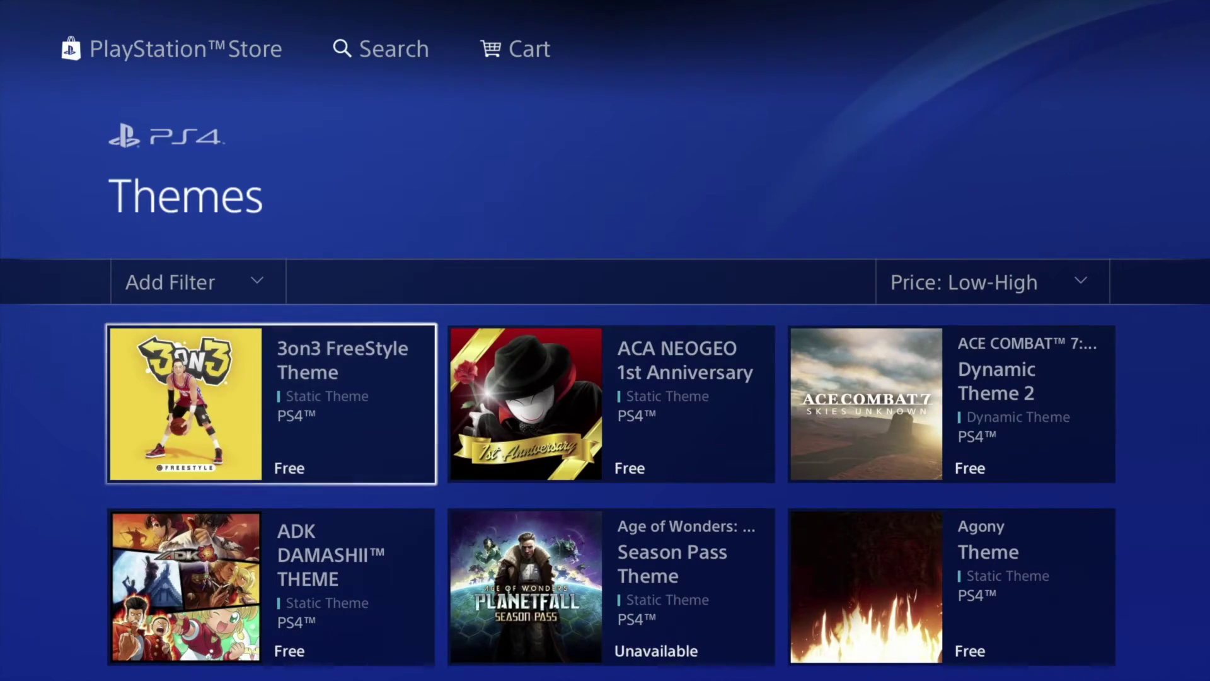
key("Down")
key("Down")
key("Down")
key("Down")
key("Down")
key("Down")
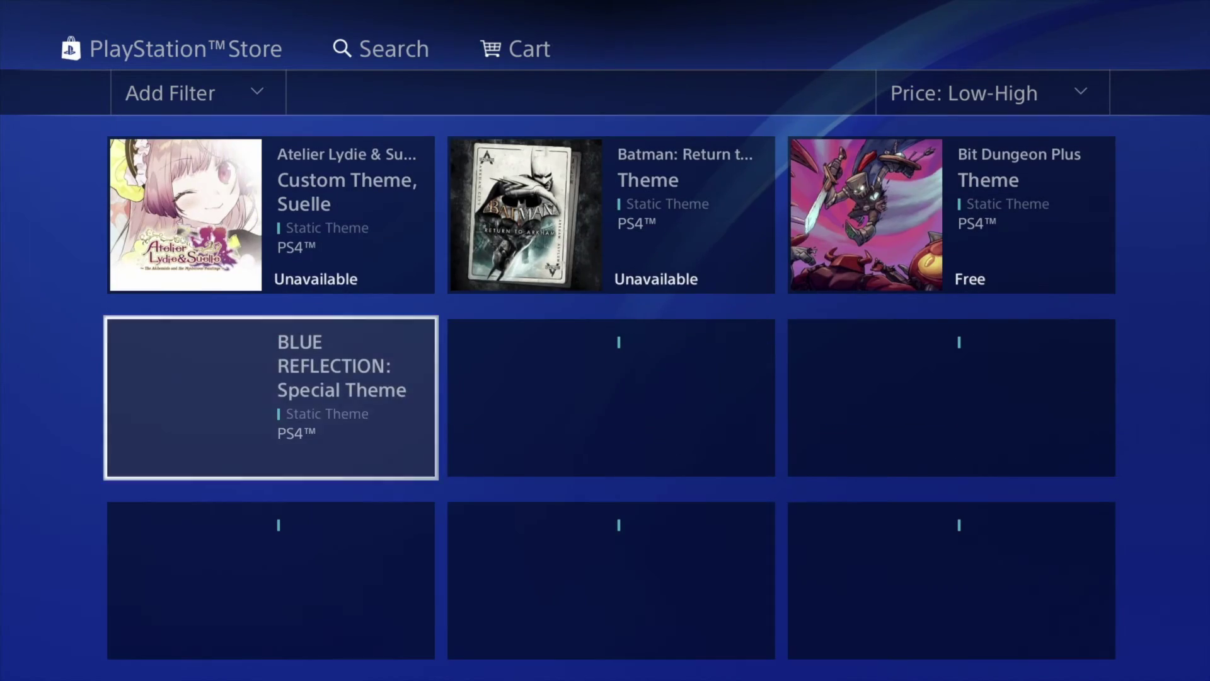
key("Down")
key("Down")
key("Down")
key("Down")
key("Down")
key("Down")
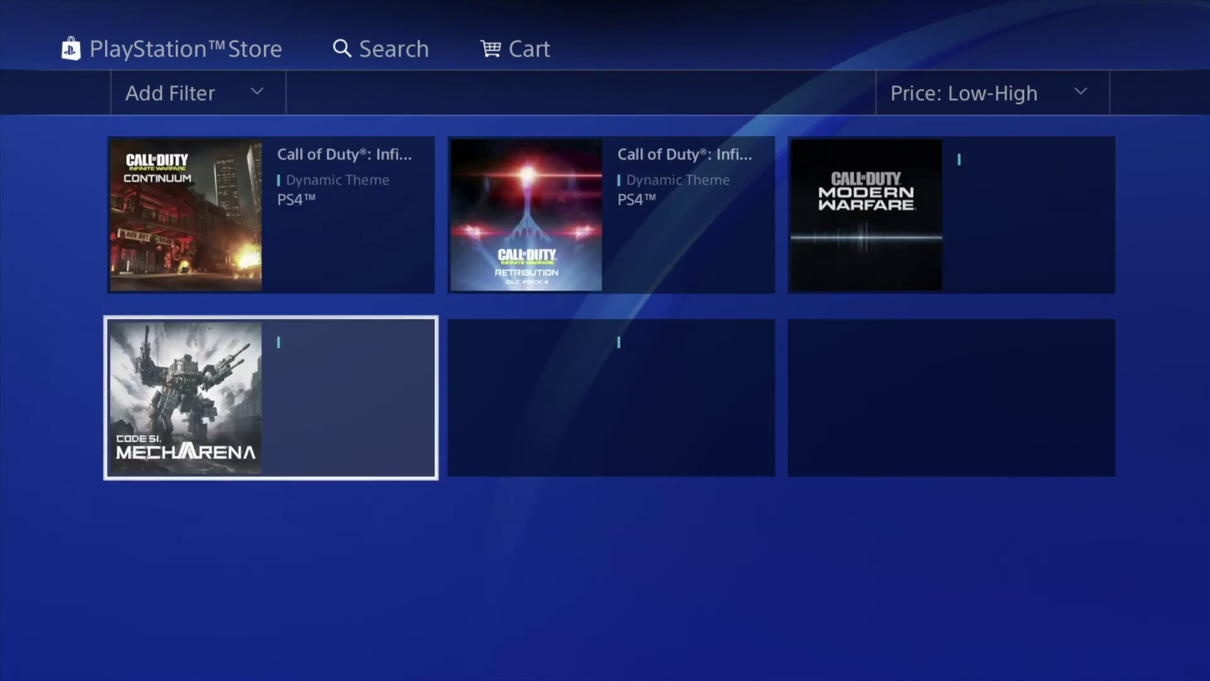
key("Up")
key("Up")
key("Up")
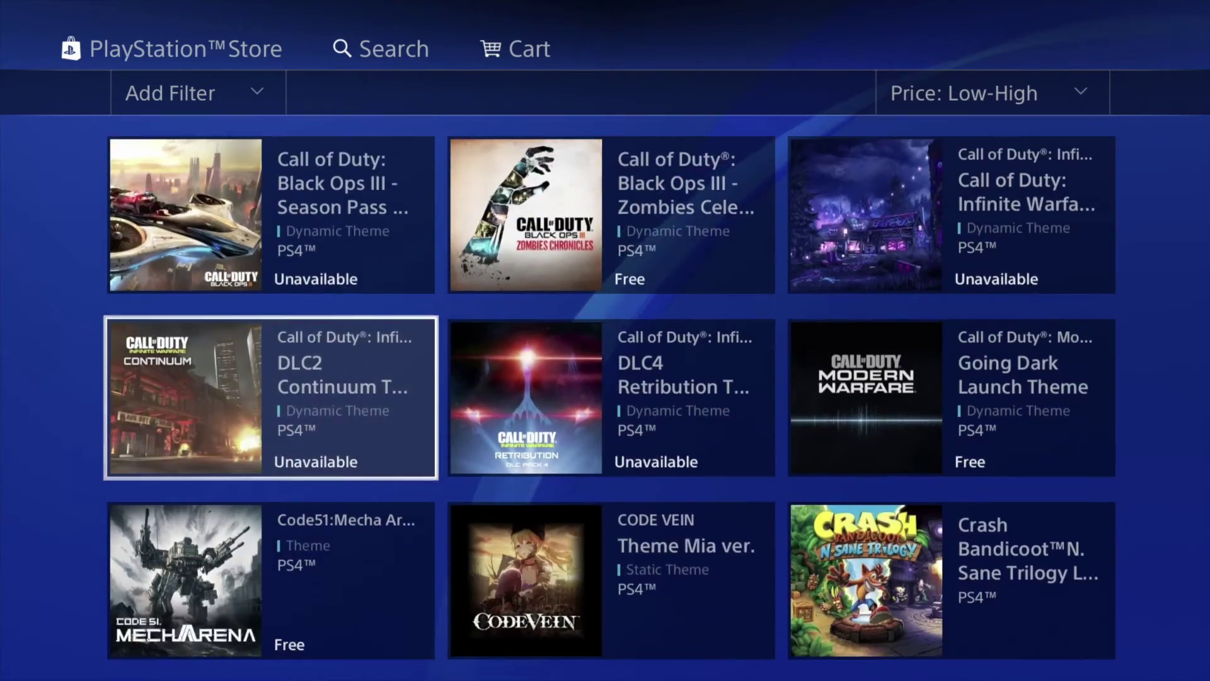
key("Down")
key("Down")
key("Down")
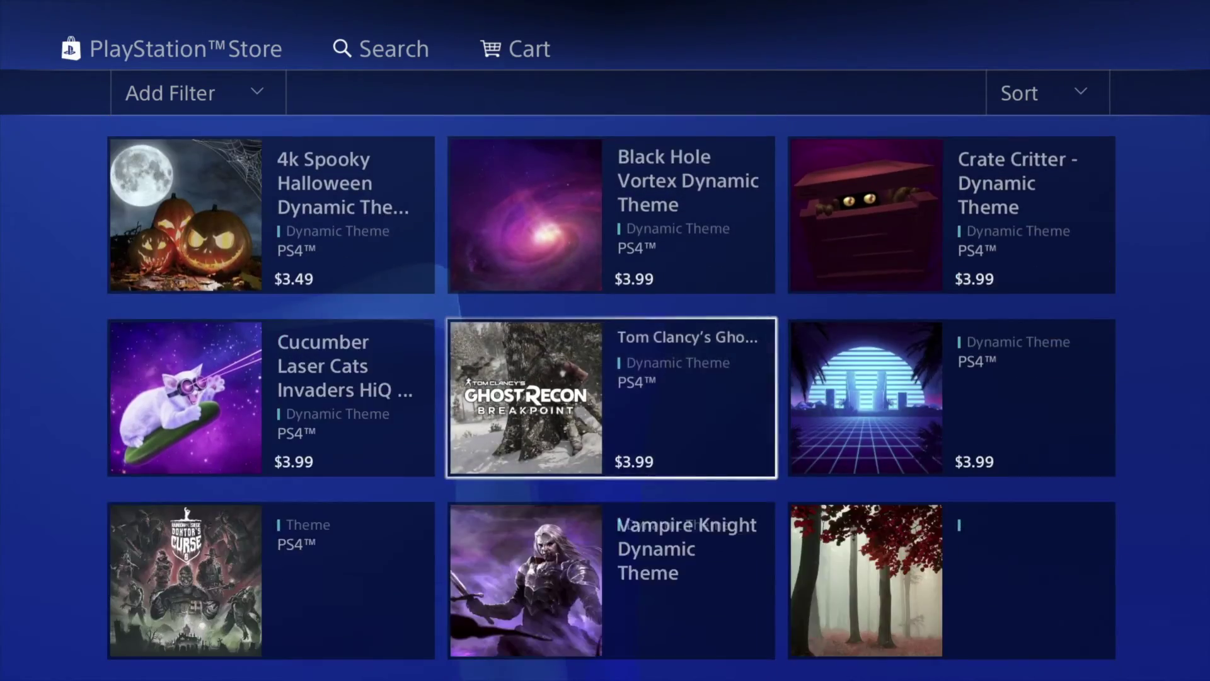
key("Left")
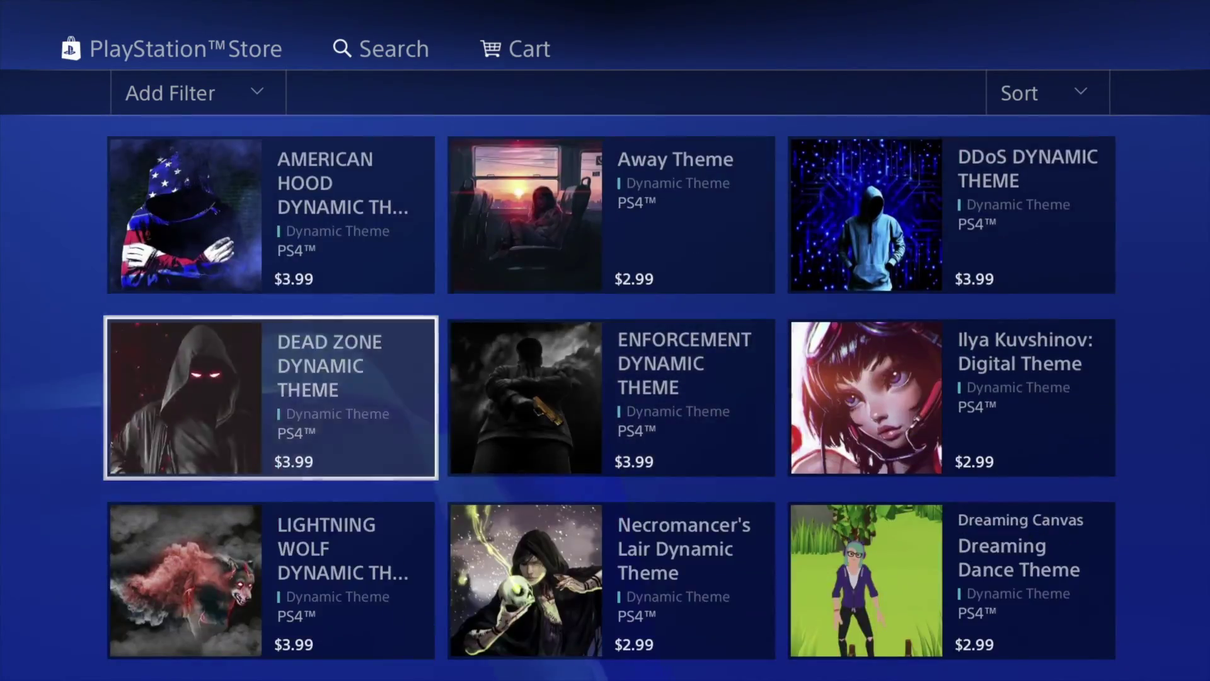
key("Up")
key("Up")
key("Up")
key("Up")
key("Up")
key("Up")
key("Up")
key("Up")
key("Up")
key("Up")
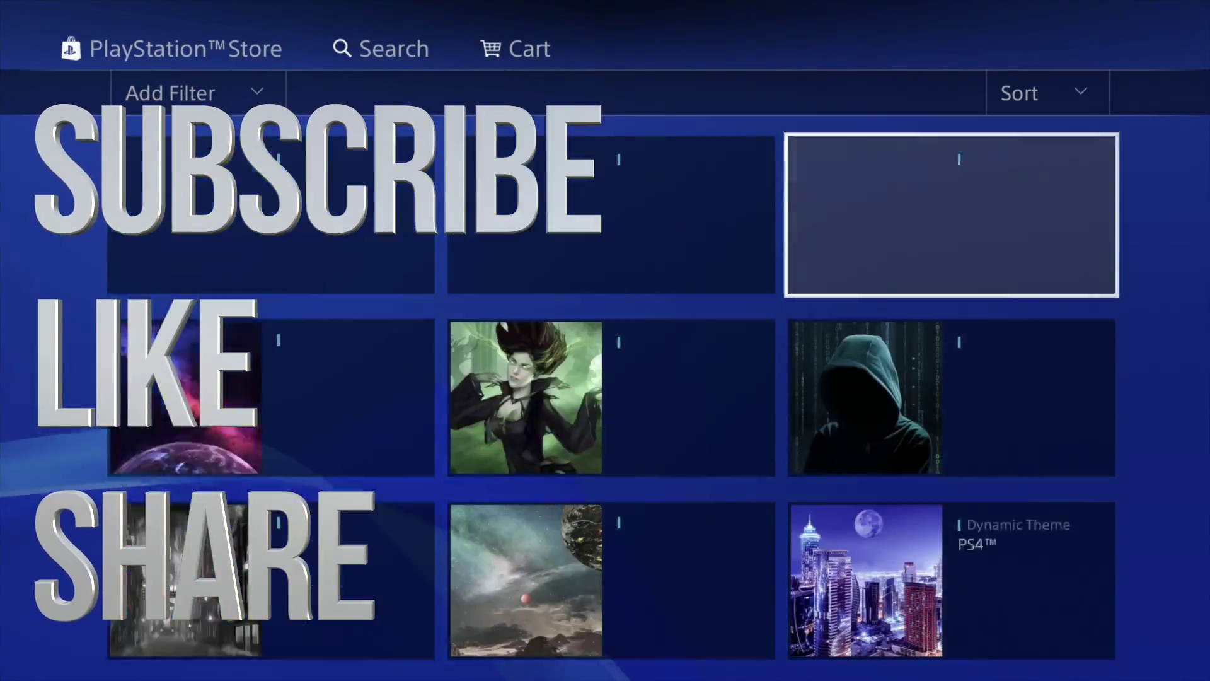